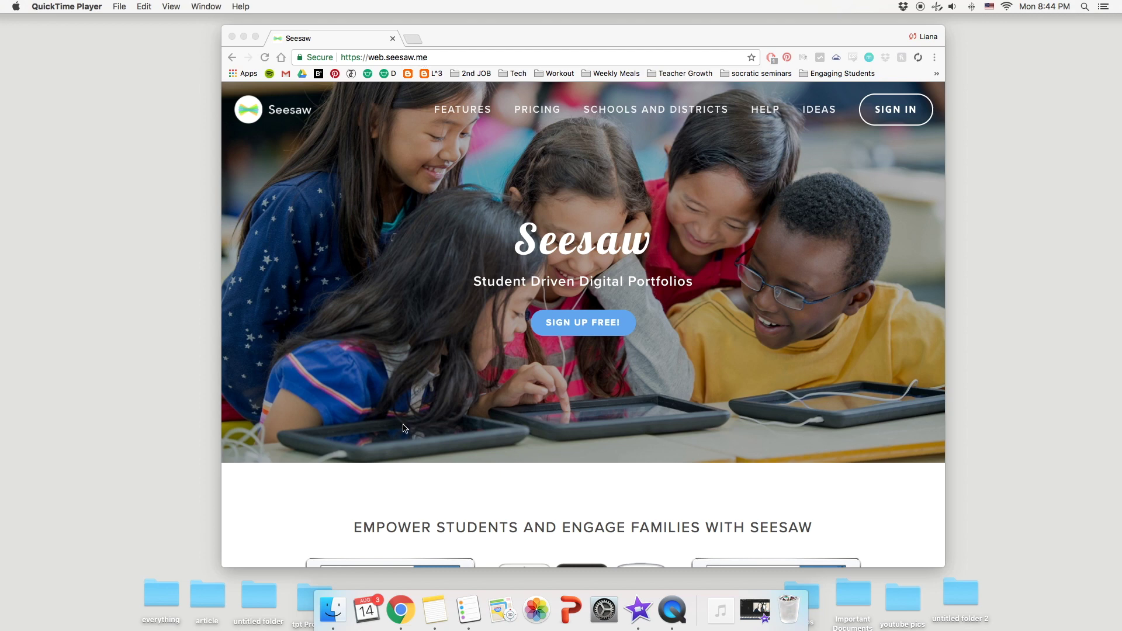
Begin Seesaw sign-up and choose the teacher account option
scroll(793, 356, down, 2)
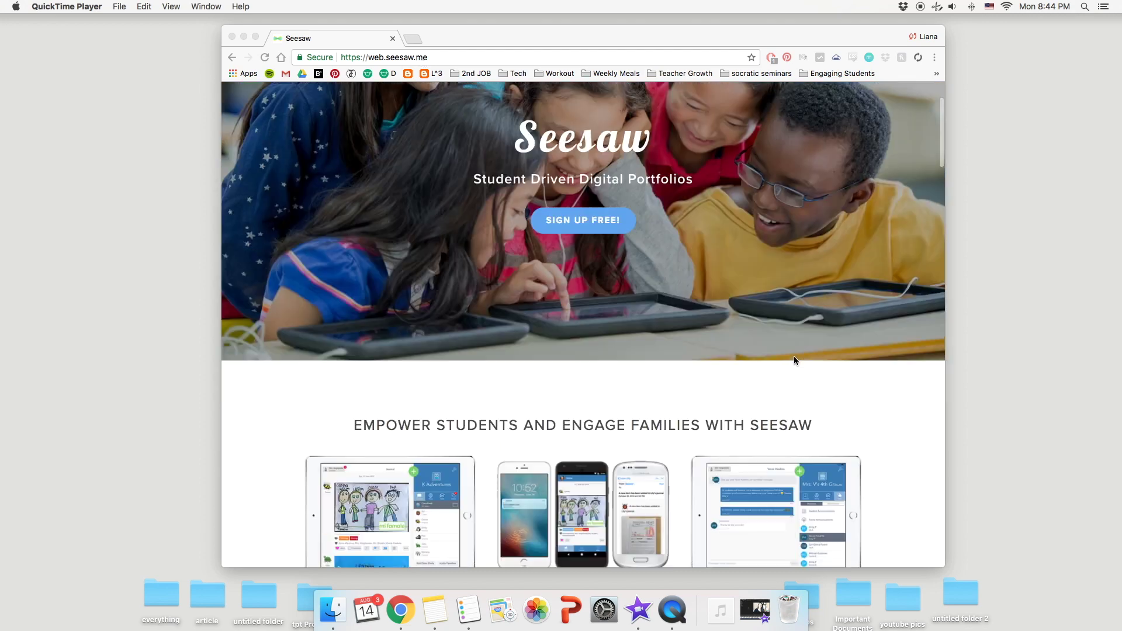
scroll(792, 355, down, 2)
scroll(786, 353, down, 1)
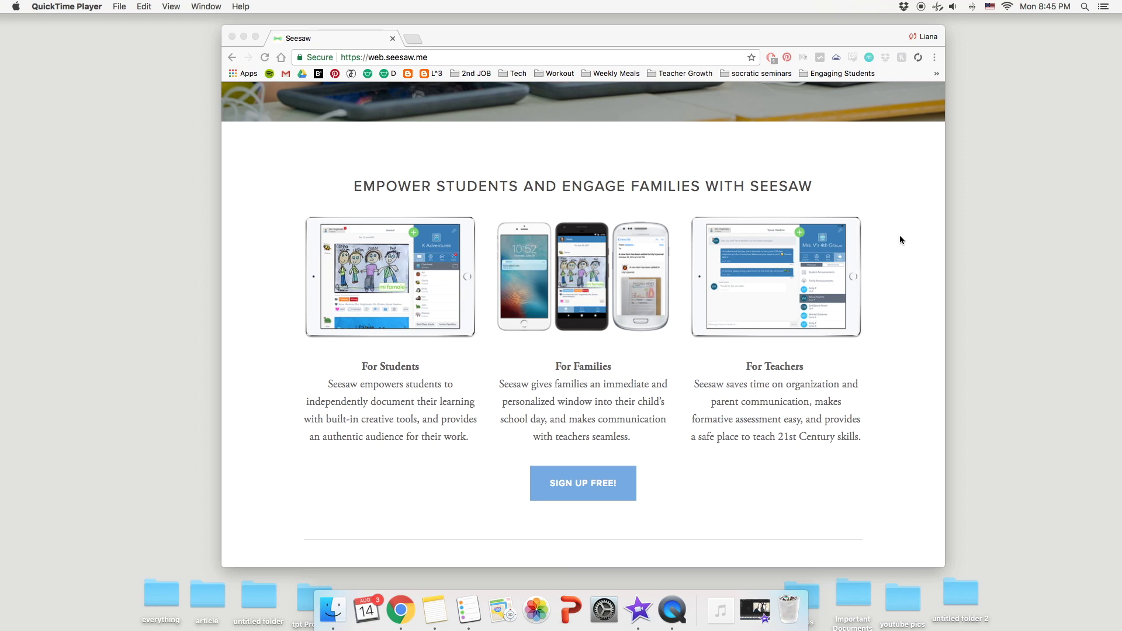
scroll(908, 241, up, 6)
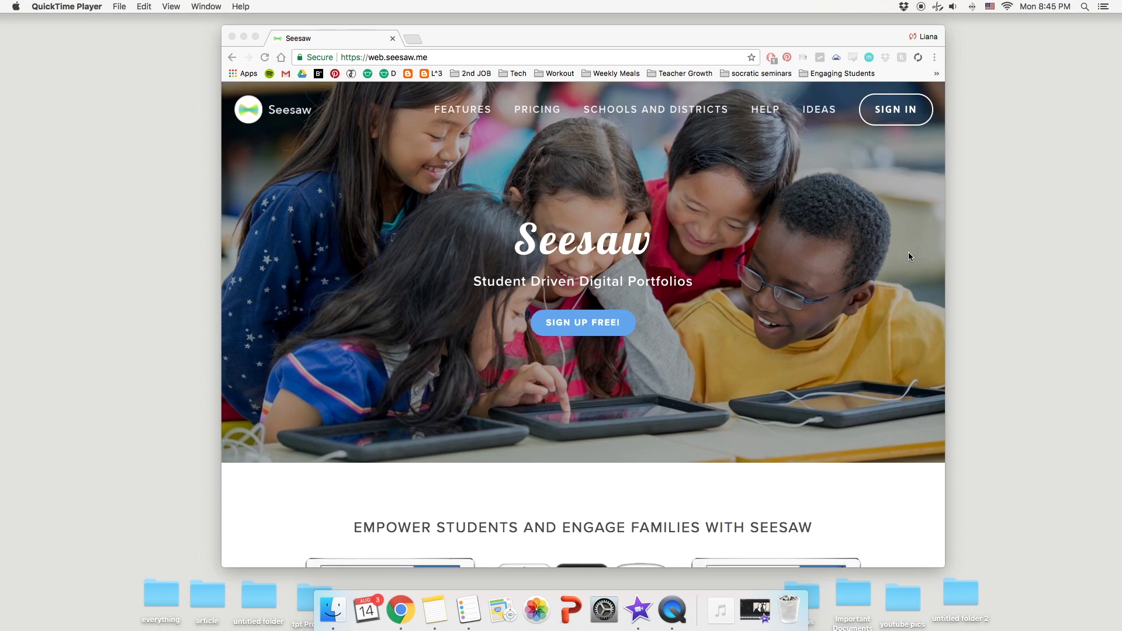
click(553, 333)
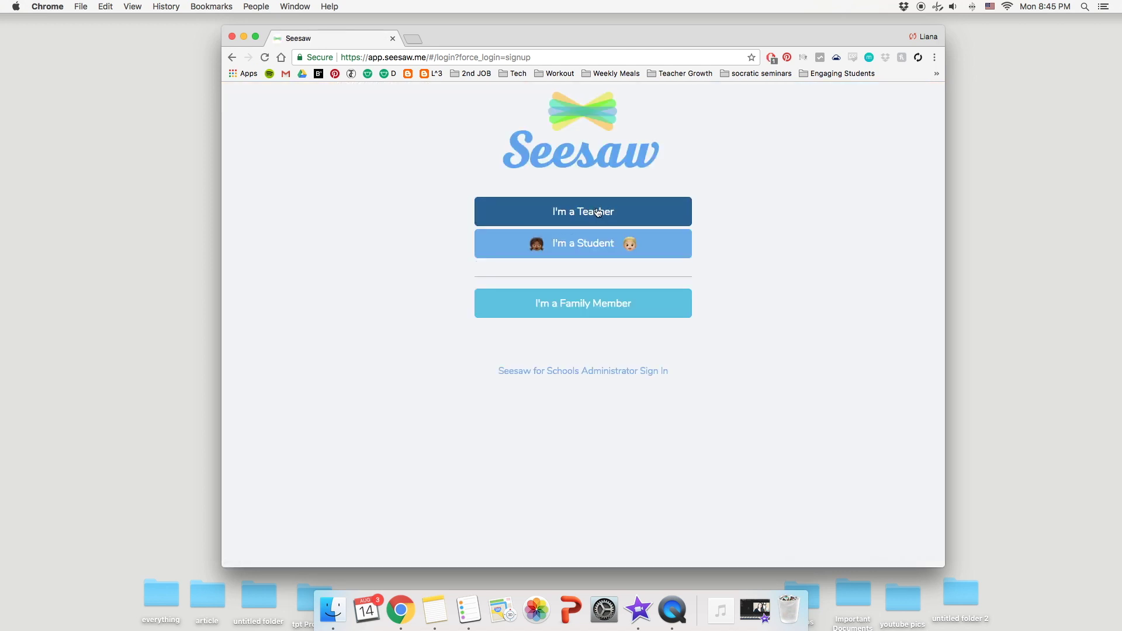
click(598, 212)
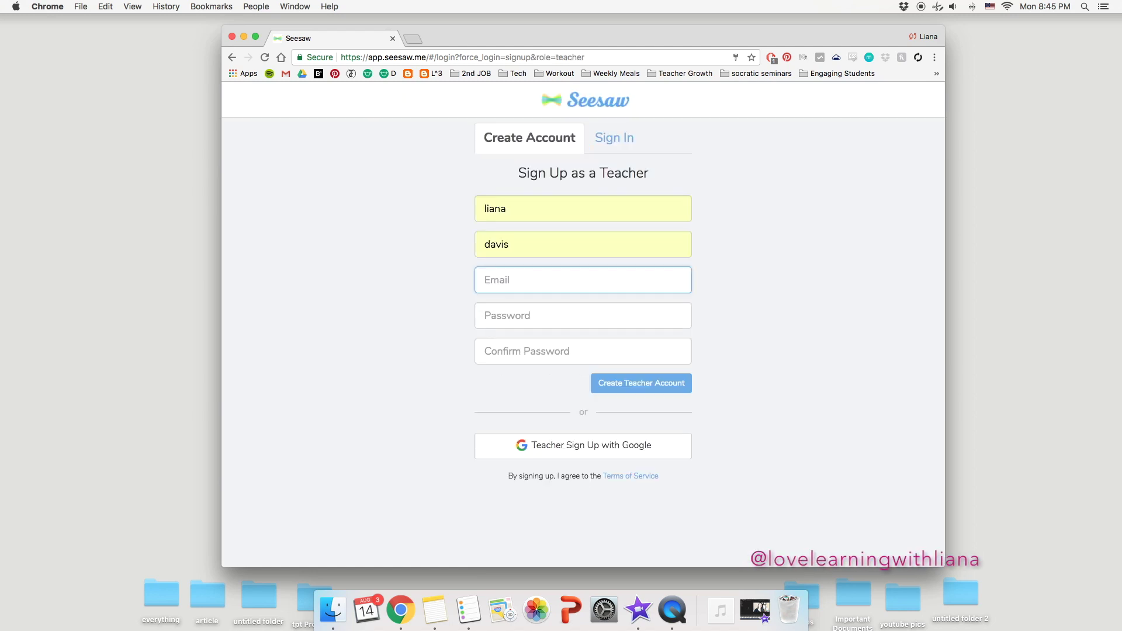
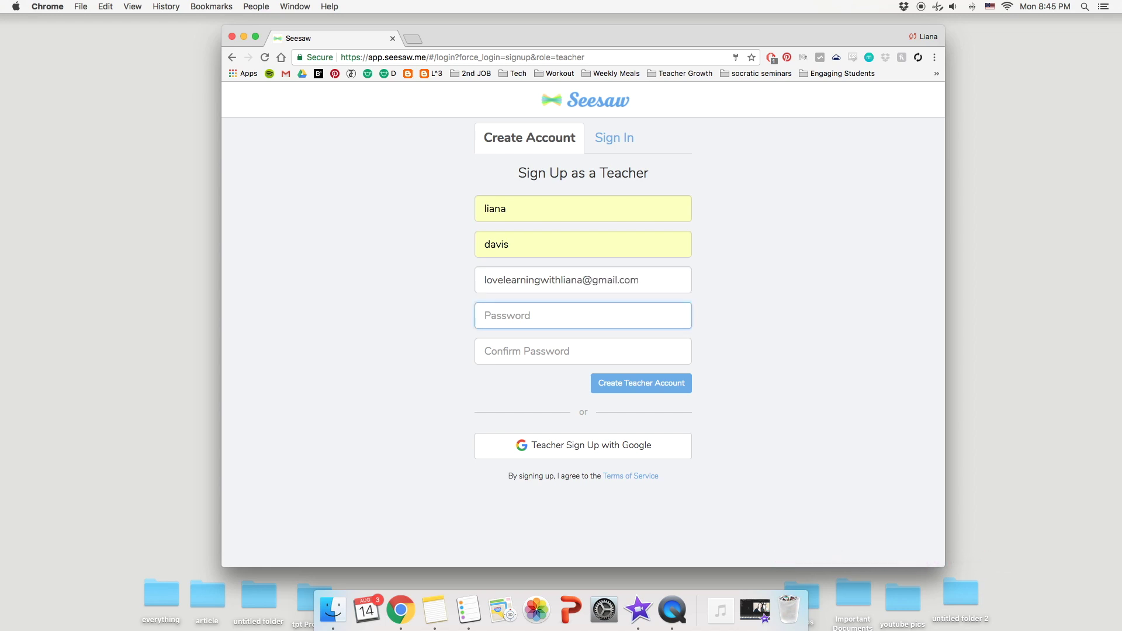
Enter the account credentials with a matching confirmed password and create the teacher account
text(••)
key(Tab)
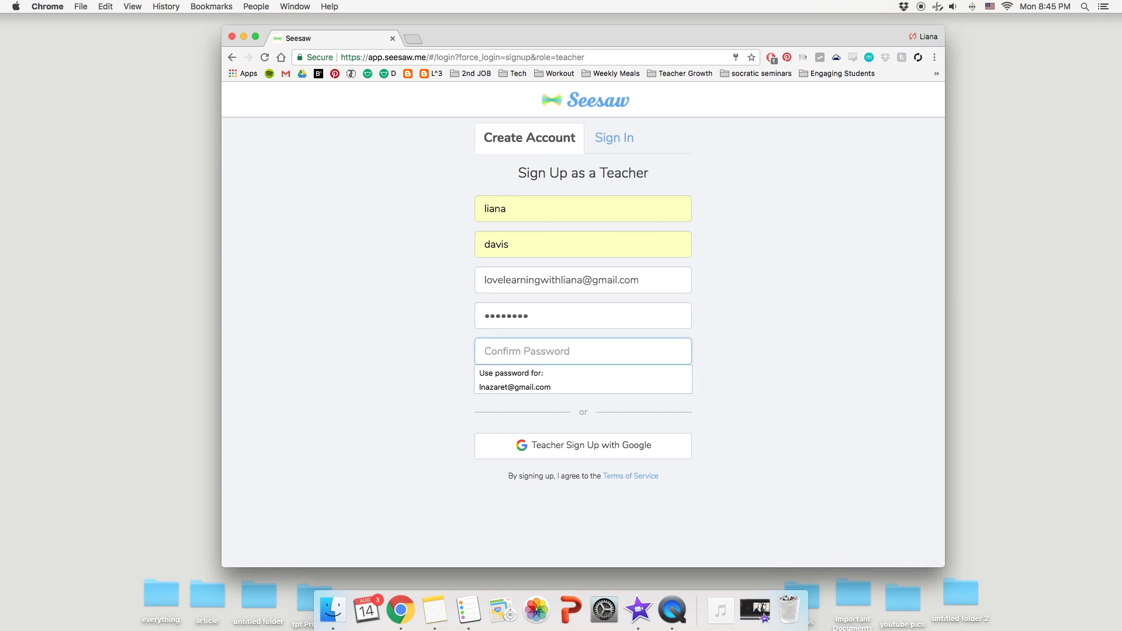
text(••••••••)
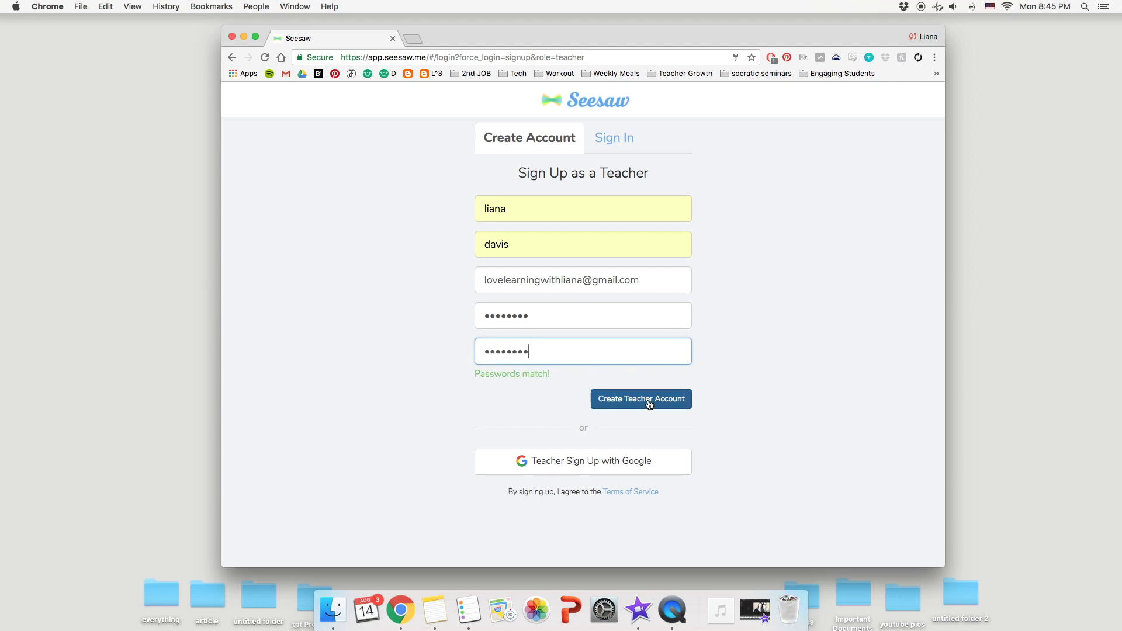
click(645, 402)
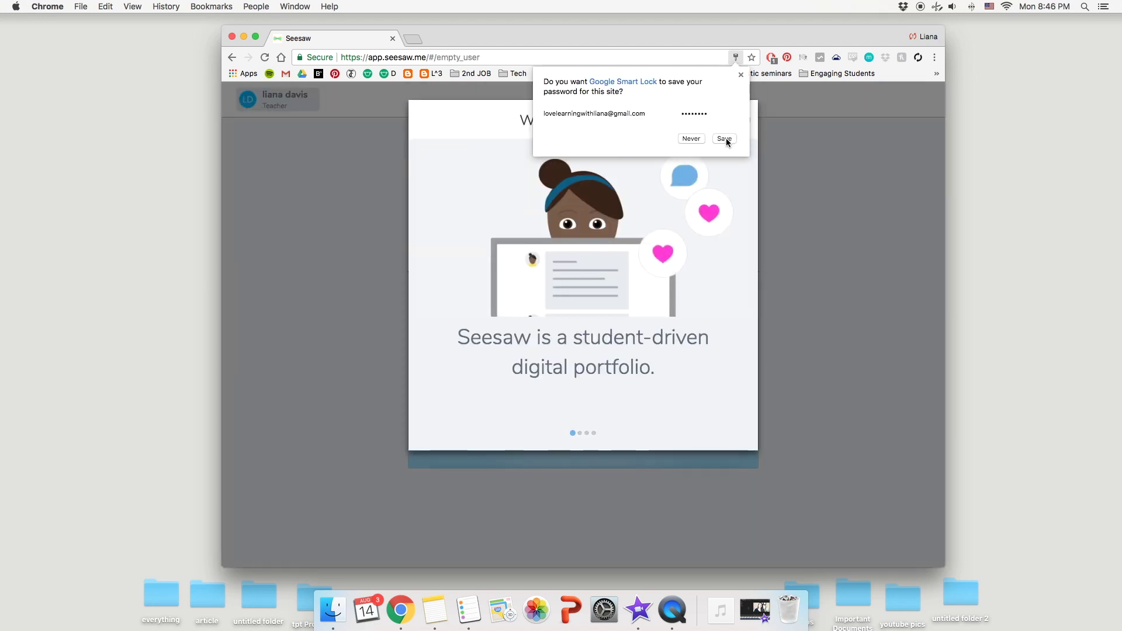
Dismiss Chrome's save-password prompt and advance through all the welcome slides
click(725, 138)
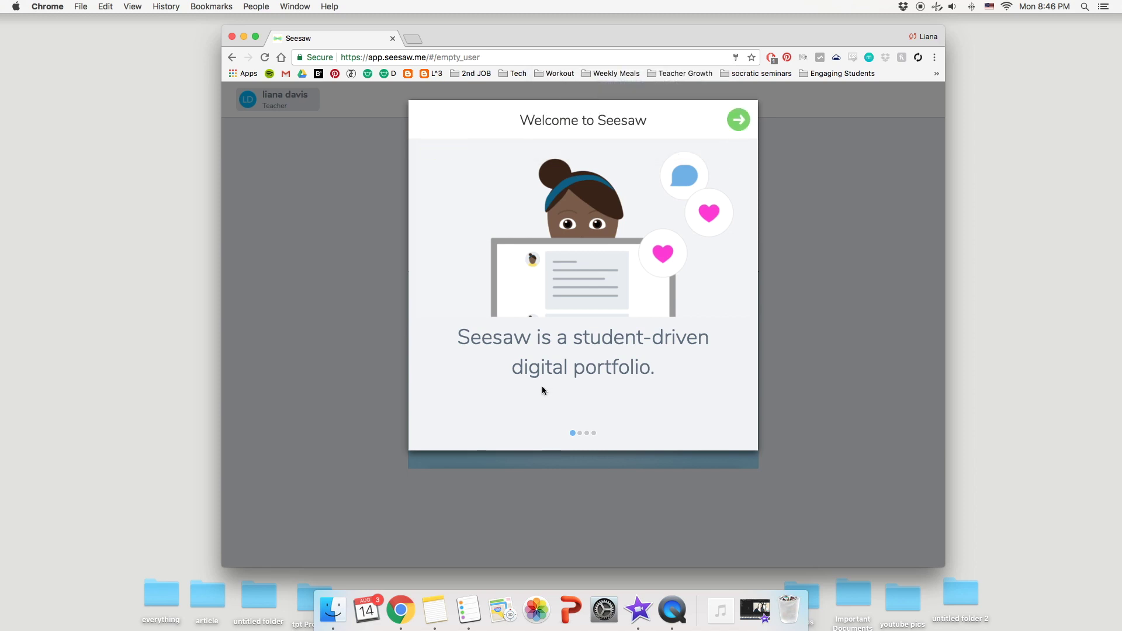
click(739, 121)
click(739, 121)
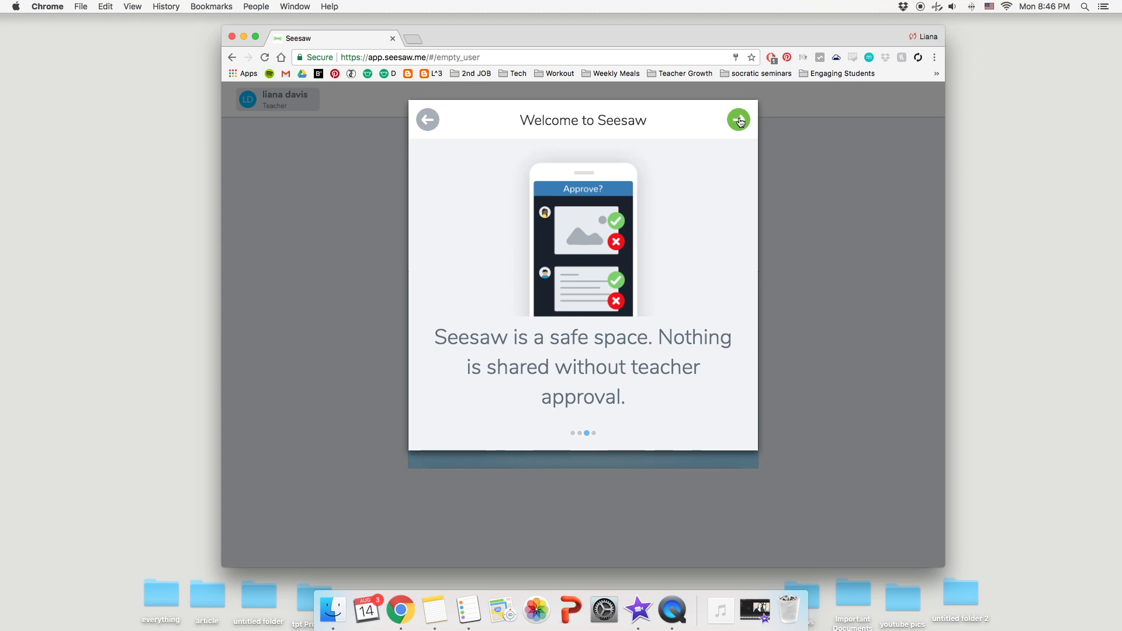
click(739, 121)
click(739, 121)
text(Robotics)
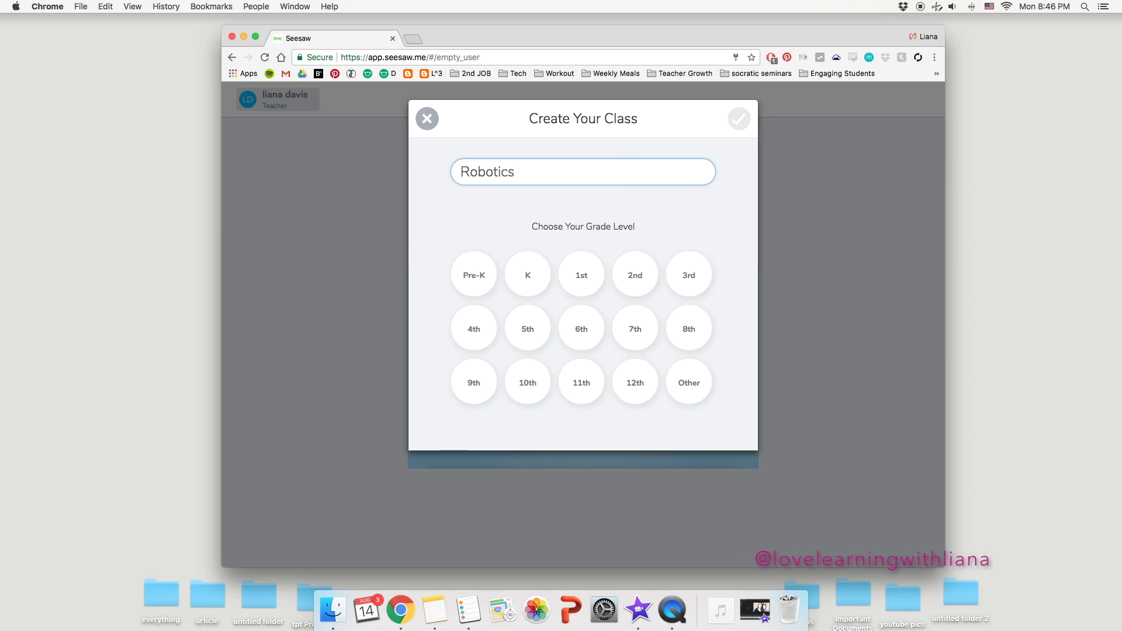
Set the Robotics class grade level to 5th grade and confirm the class details
click(528, 328)
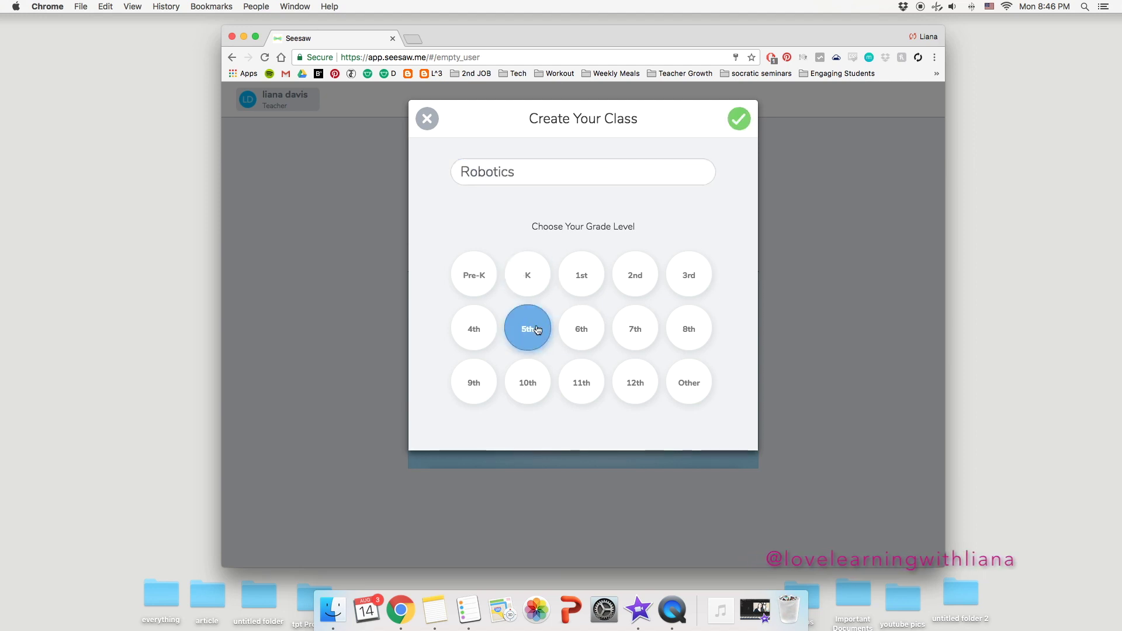
click(581, 333)
click(509, 329)
click(529, 331)
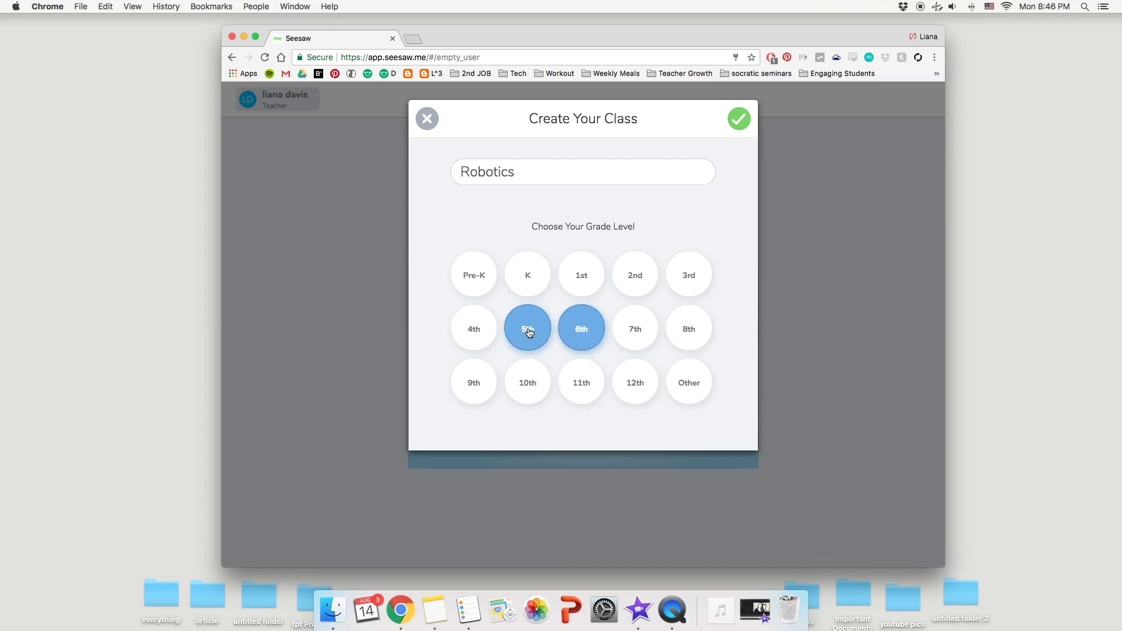
click(459, 391)
click(538, 328)
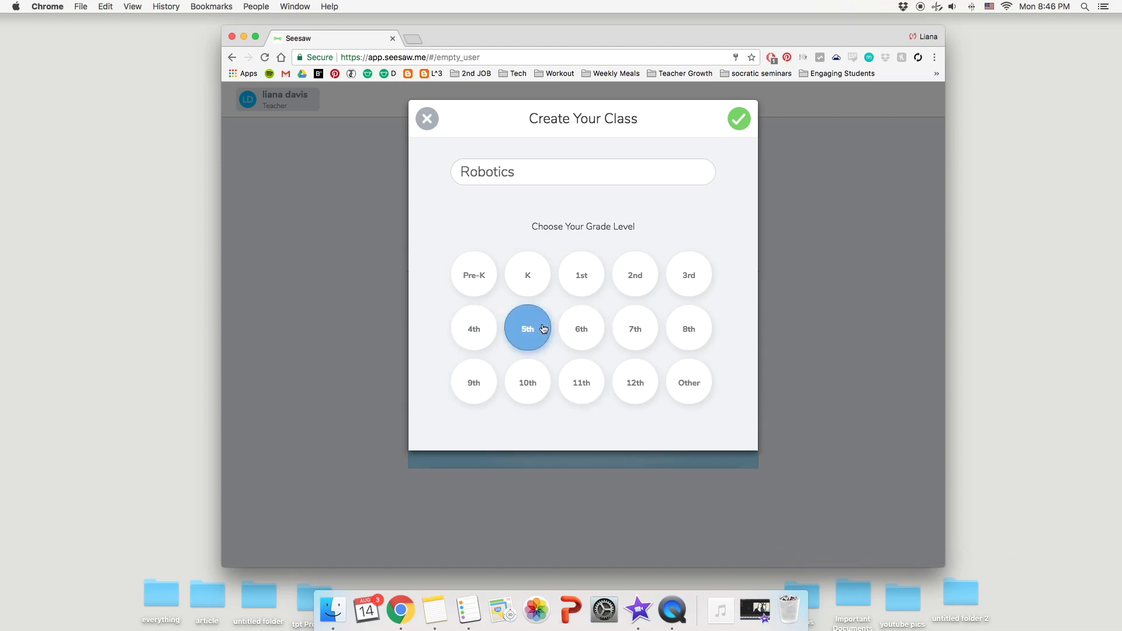
click(564, 330)
click(737, 120)
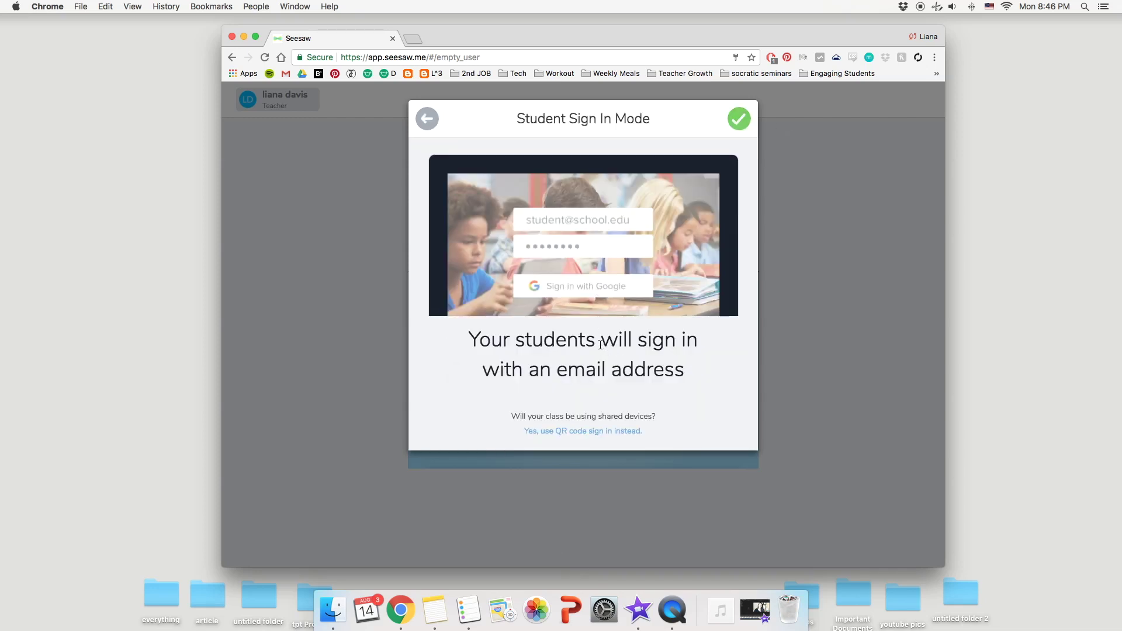
Switch student sign-in from email to QR code sign-in and confirm it
drag(490, 345, 686, 368)
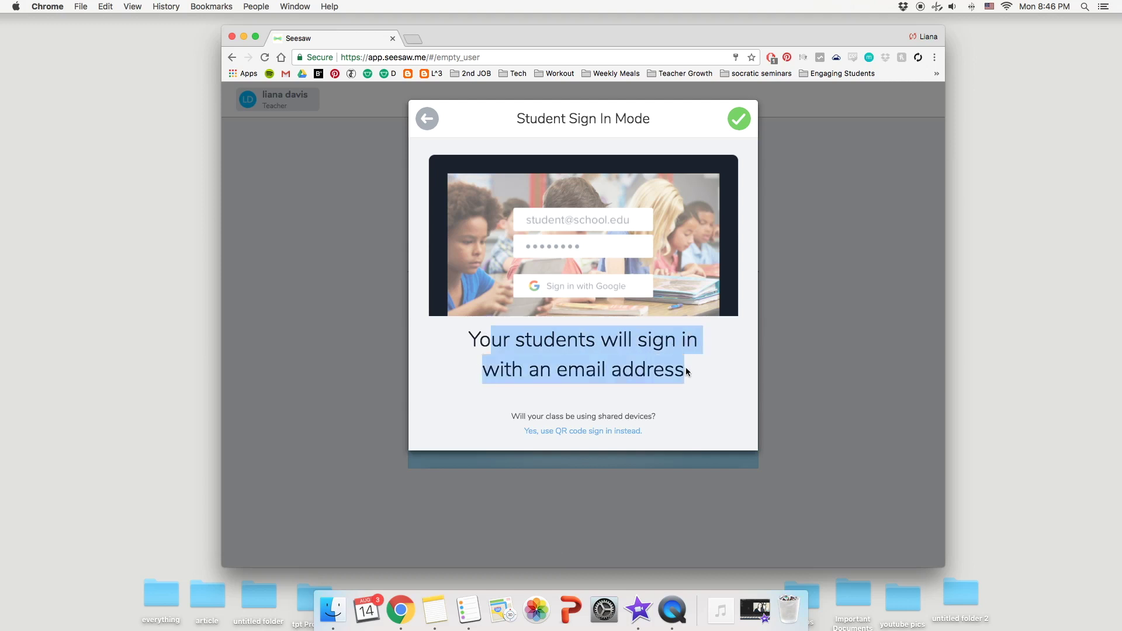
drag(541, 417, 567, 417)
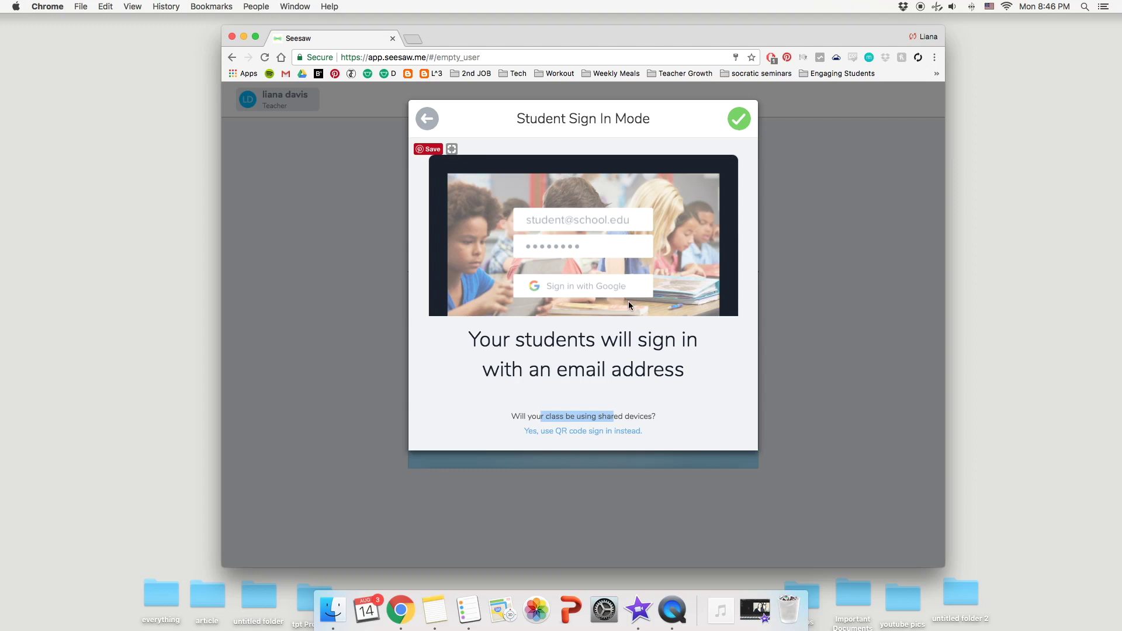
click(573, 433)
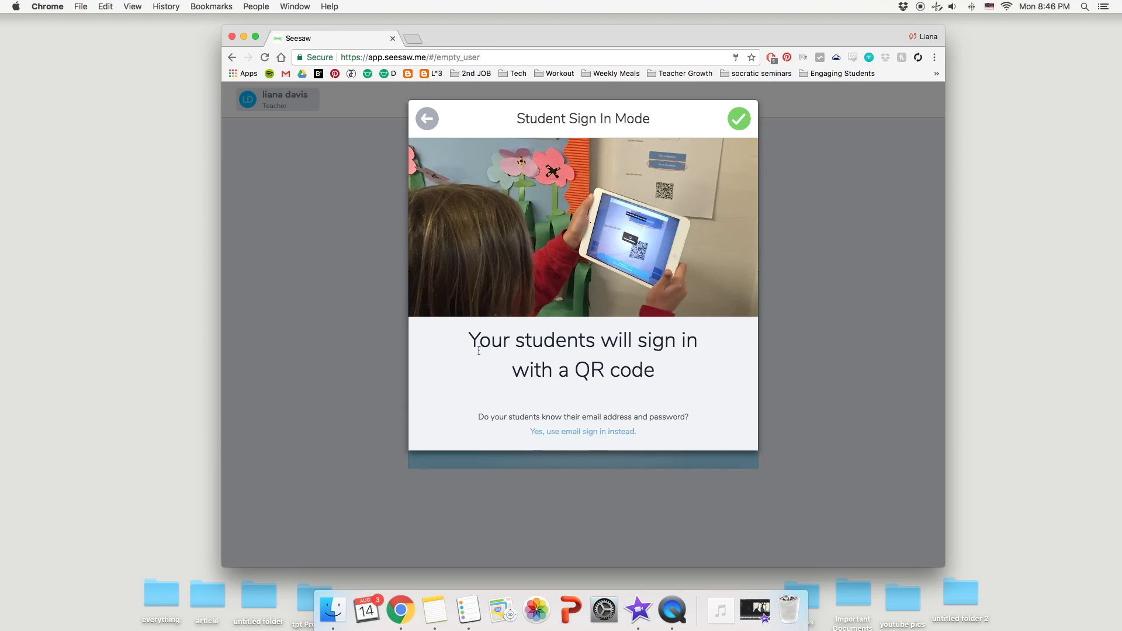
drag(476, 344, 652, 367)
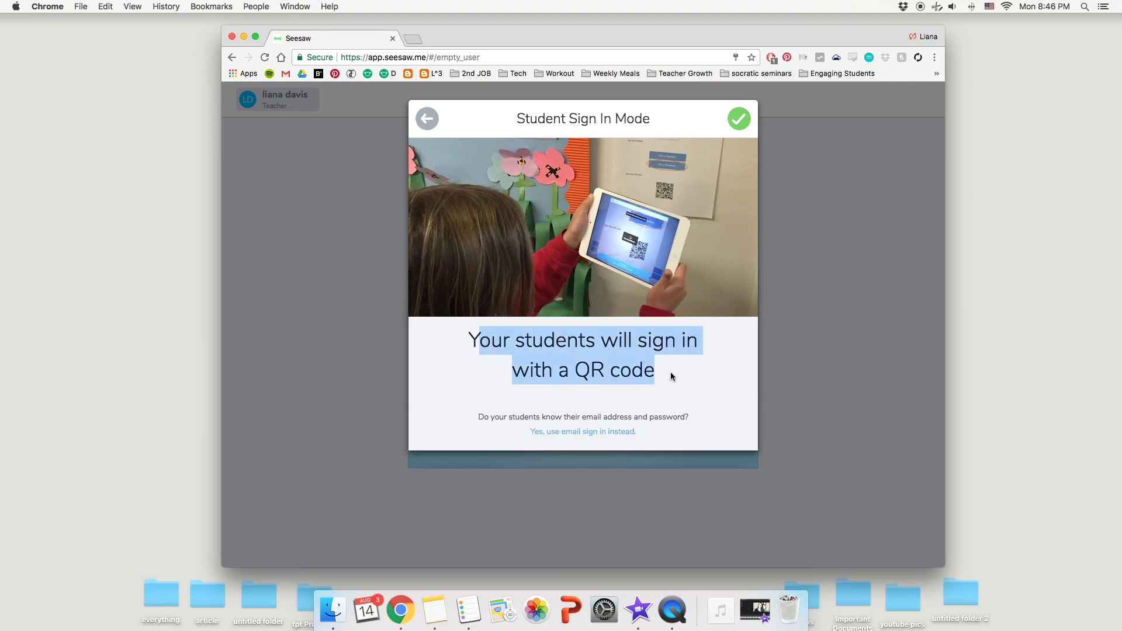
click(739, 119)
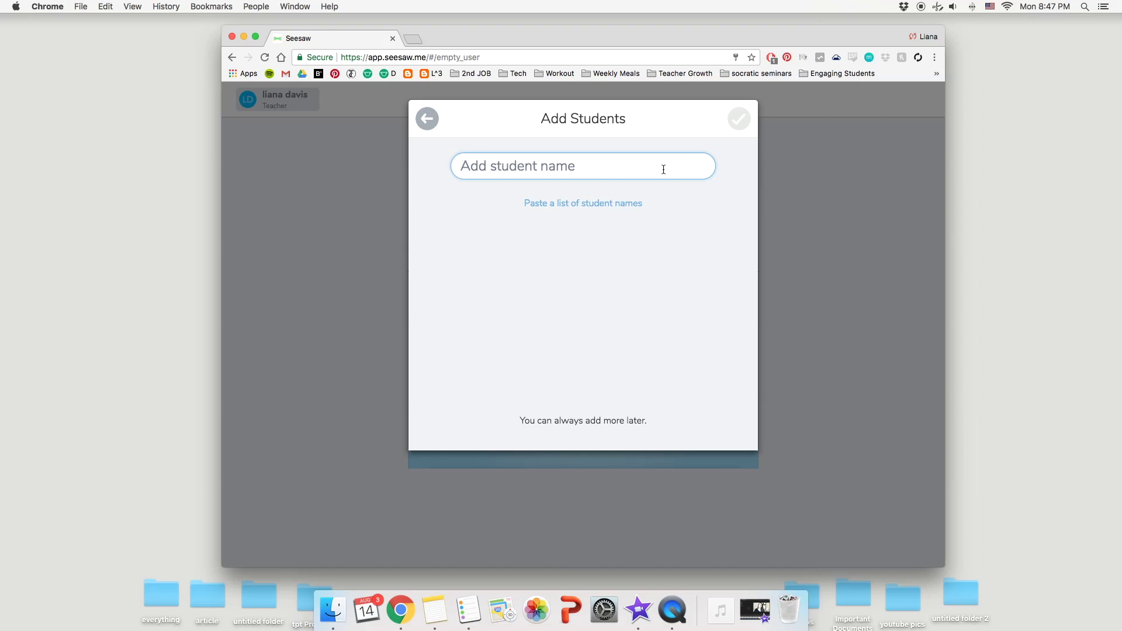
Add students Robin and Jose, correcting Robin's name to a capital R
text(robin)
key(Return)
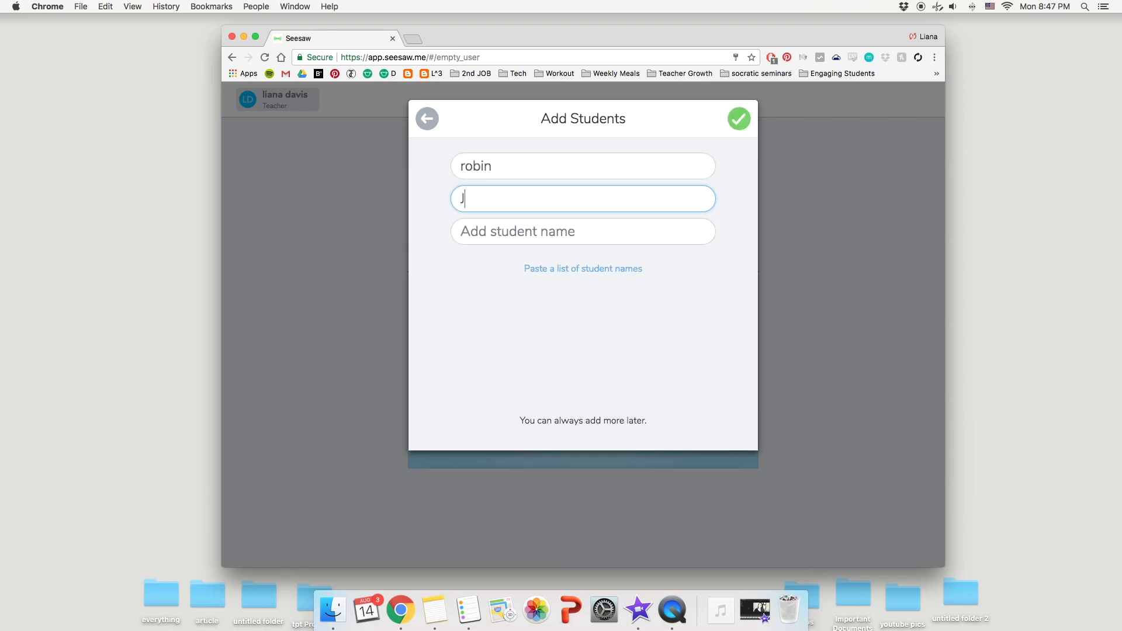
text(Jose)
click(468, 166)
key(BackSpace)
text(R)
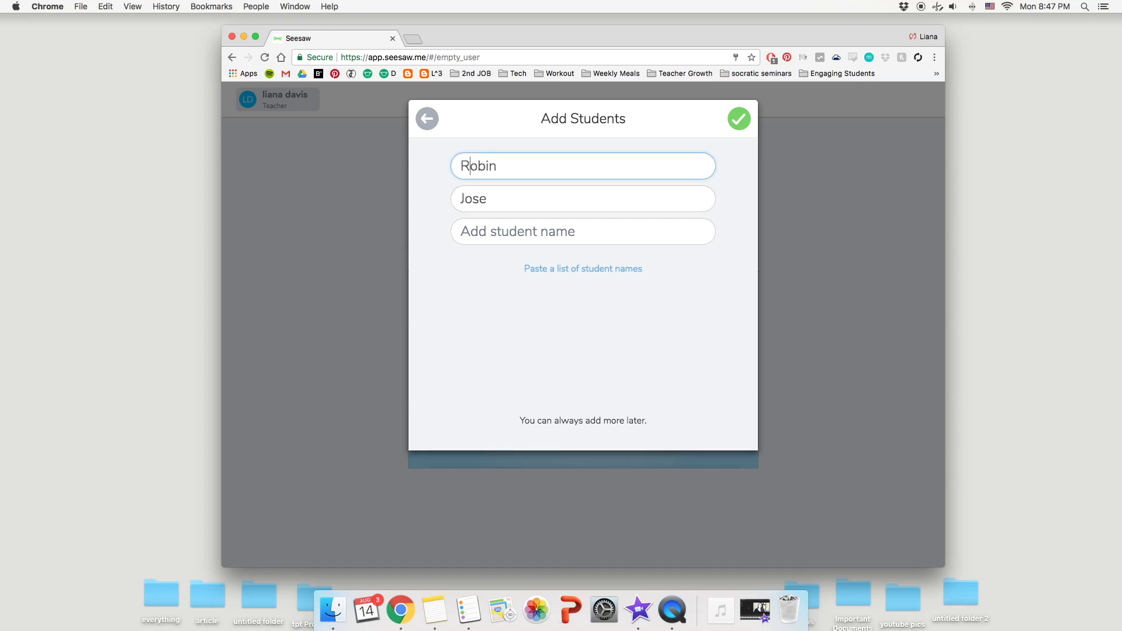
Add students Mariam and Aram, then create the class
click(486, 232)
text(Maria)
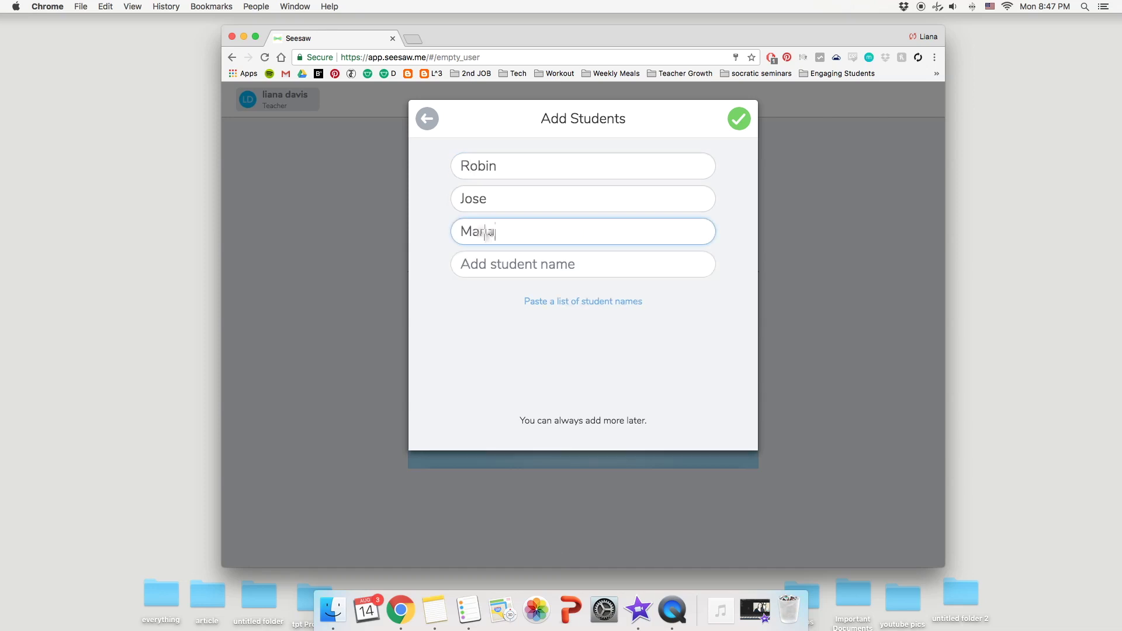
text(m)
key(Return)
text(Arama)
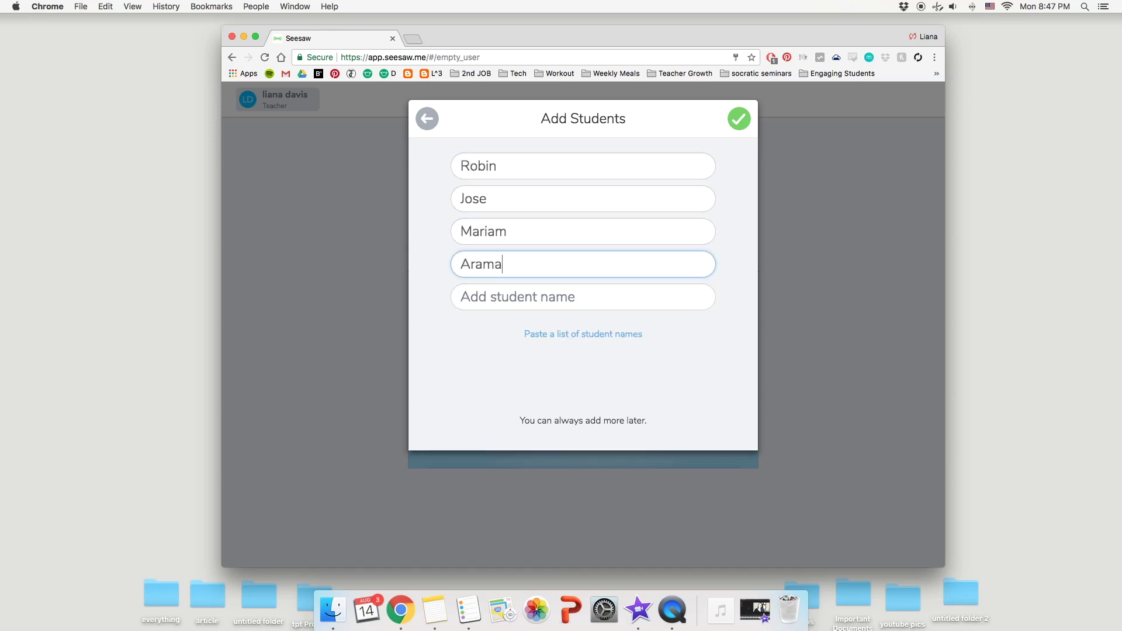
key(BackSpace)
click(745, 121)
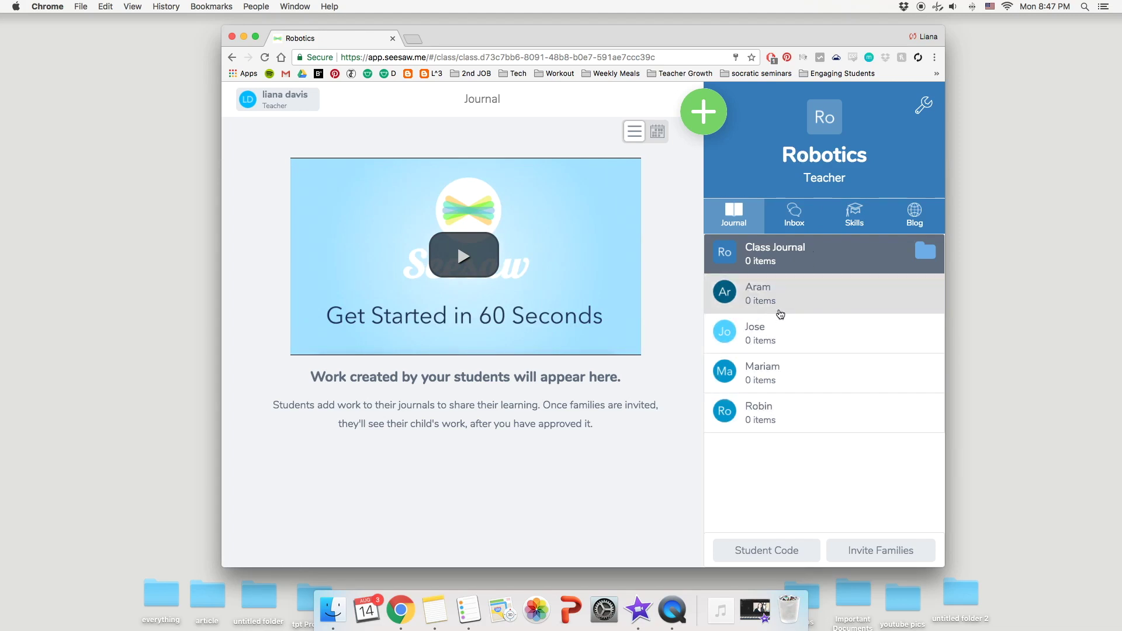
click(782, 554)
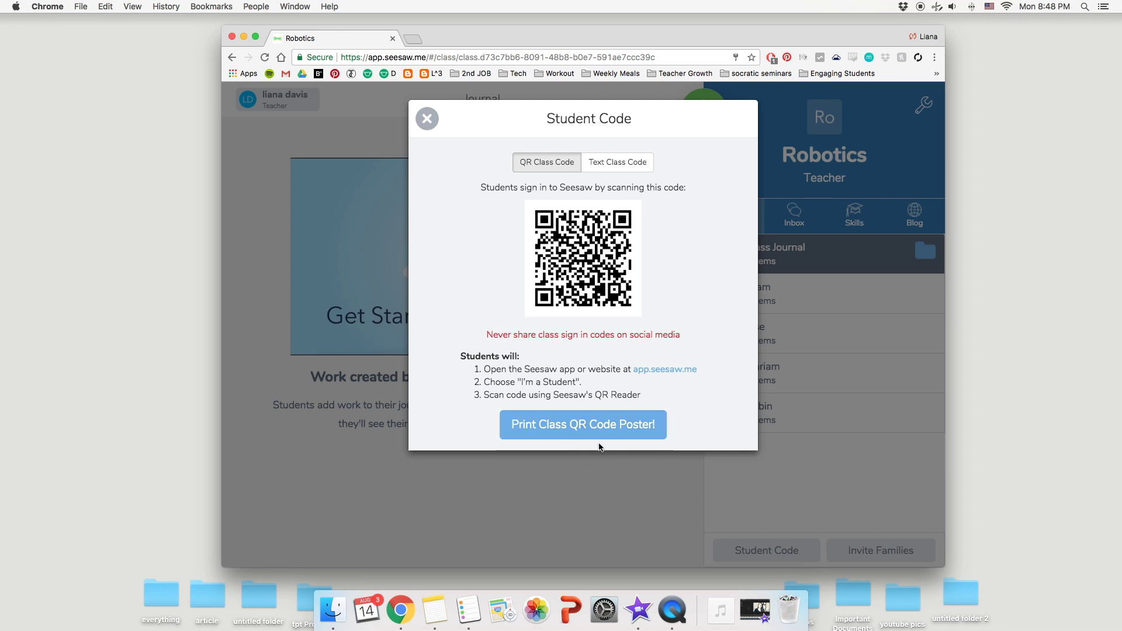
click(427, 119)
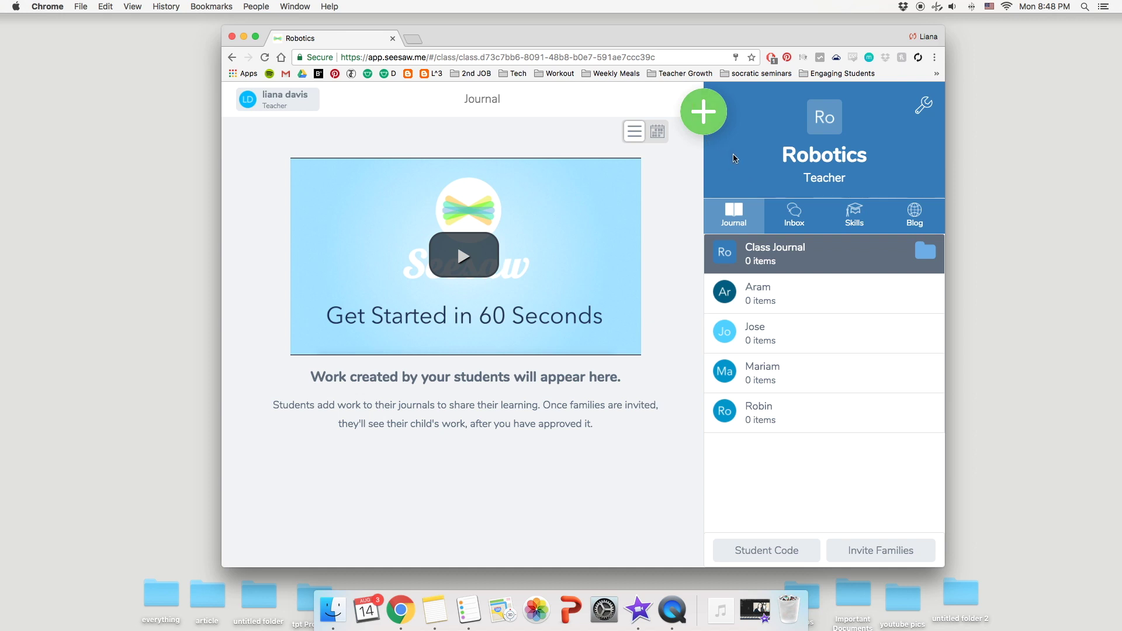
click(766, 288)
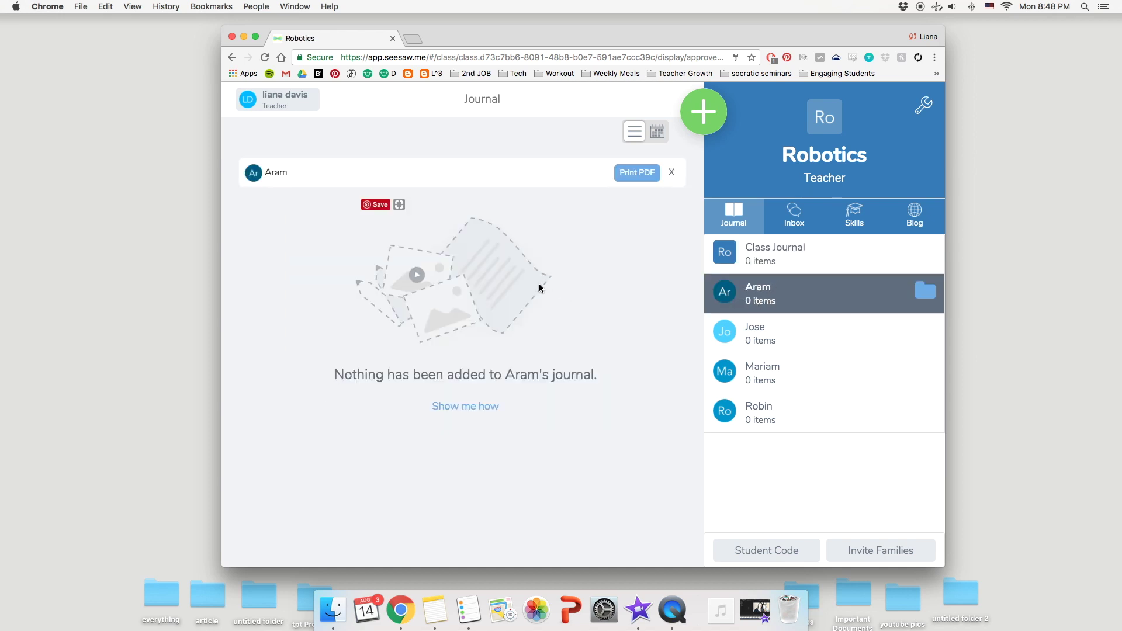
Start a Post to Student Journal and choose a text note
click(697, 130)
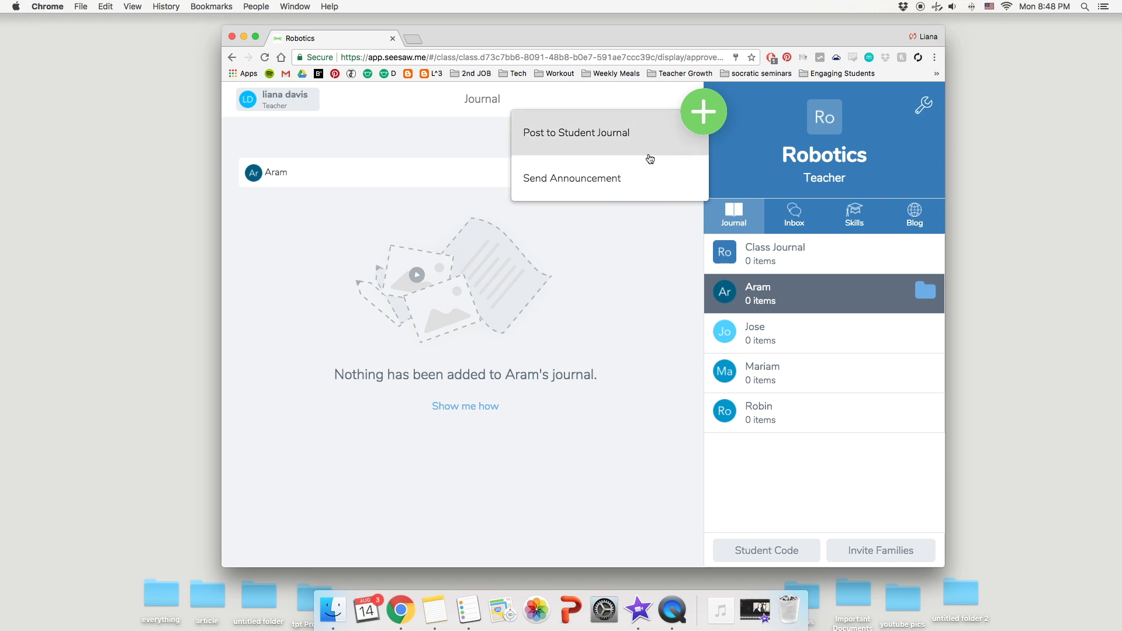
click(601, 136)
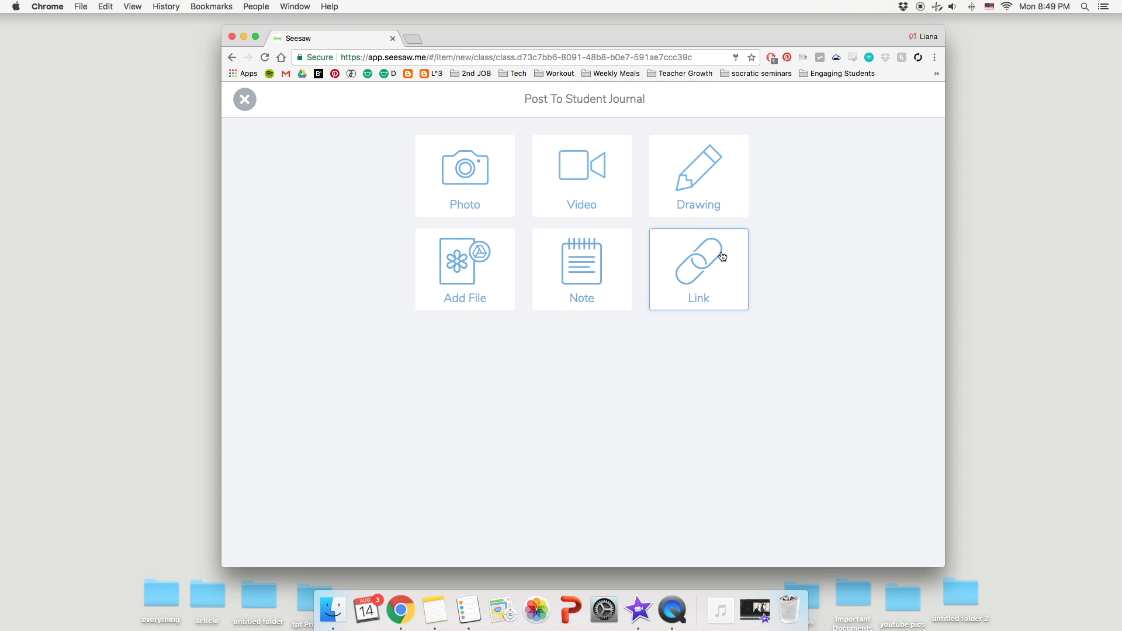
click(246, 100)
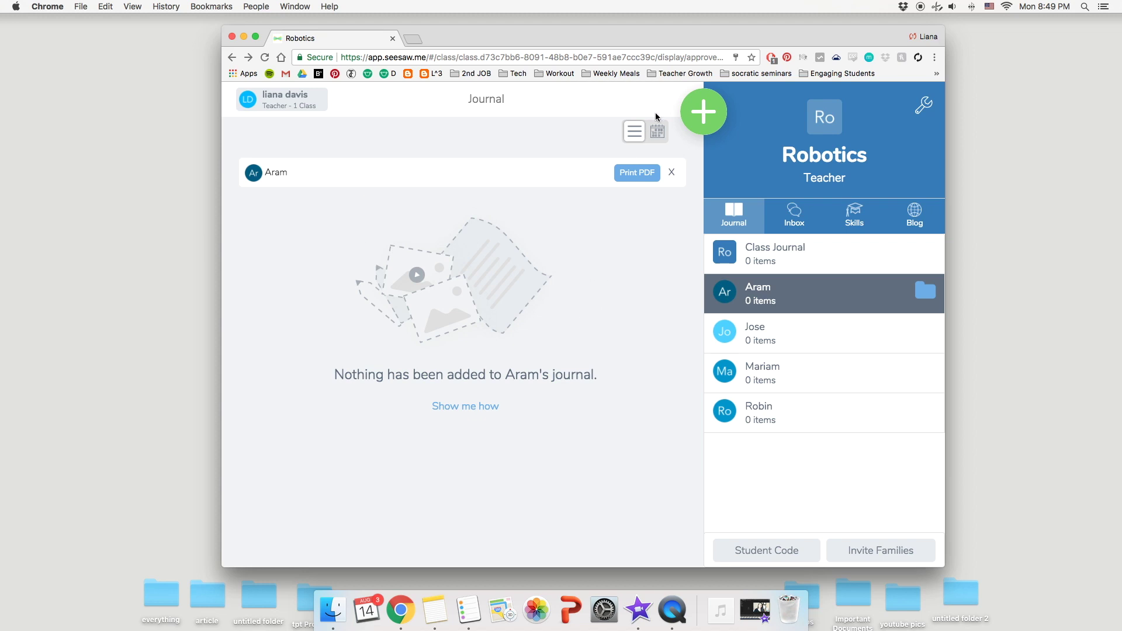
click(690, 109)
click(608, 132)
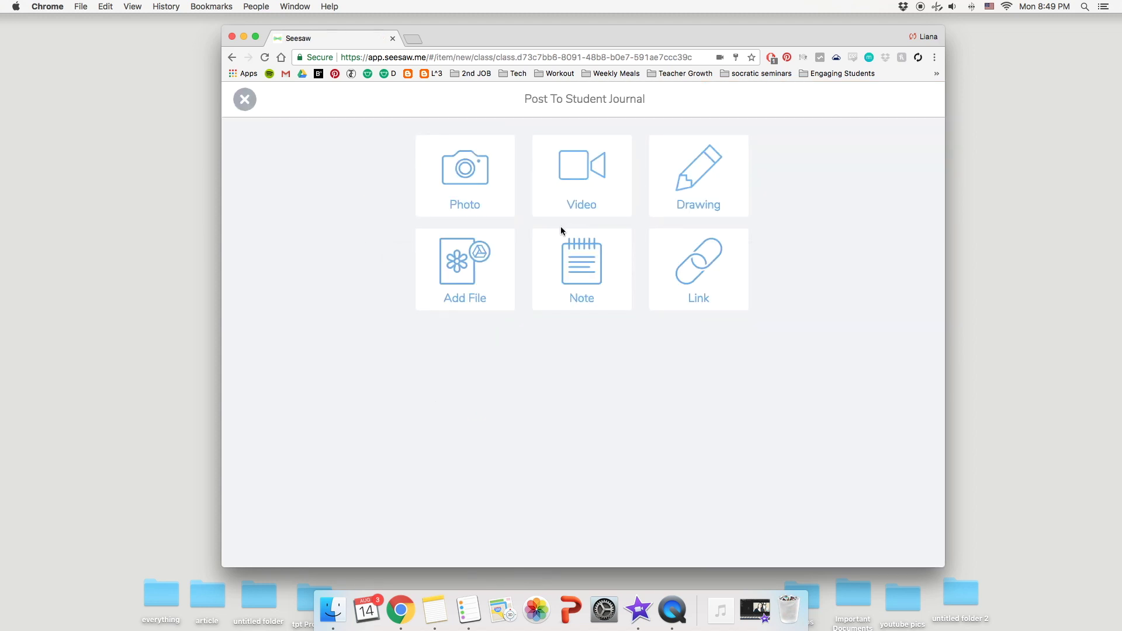
click(588, 260)
Write the note '1/14/17- Aram read 40 sight words in one minute' and confirm it
text(Ar)
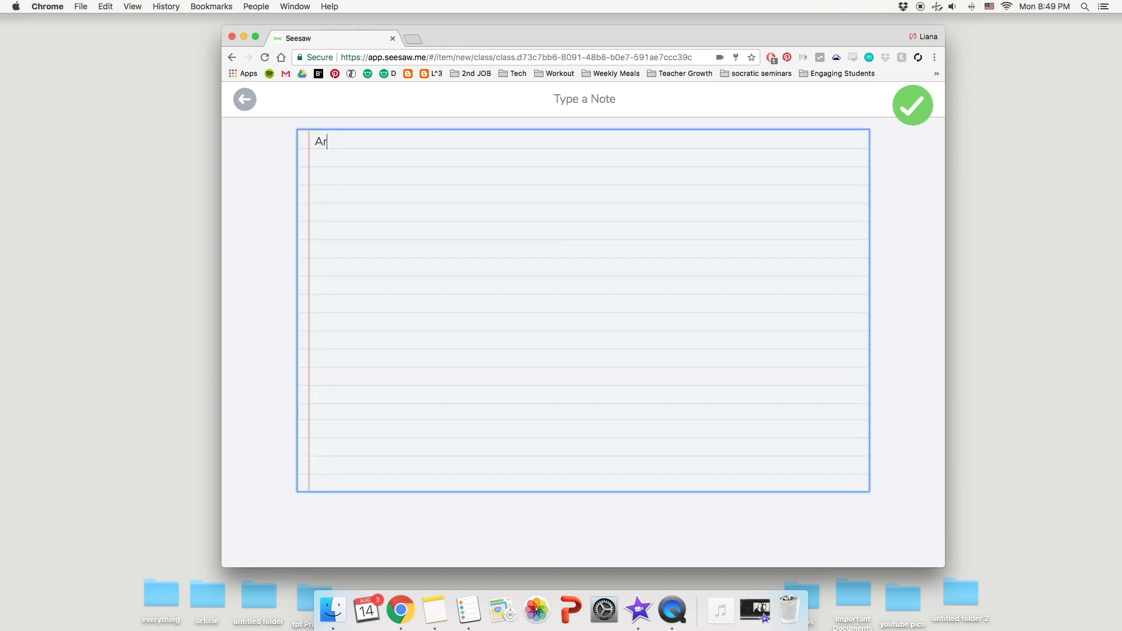
text(am read )
text(40 w)
text(ords)
key(BackSpace)
key(BackSpace)
text(sight)
text( words)
text(one minute)
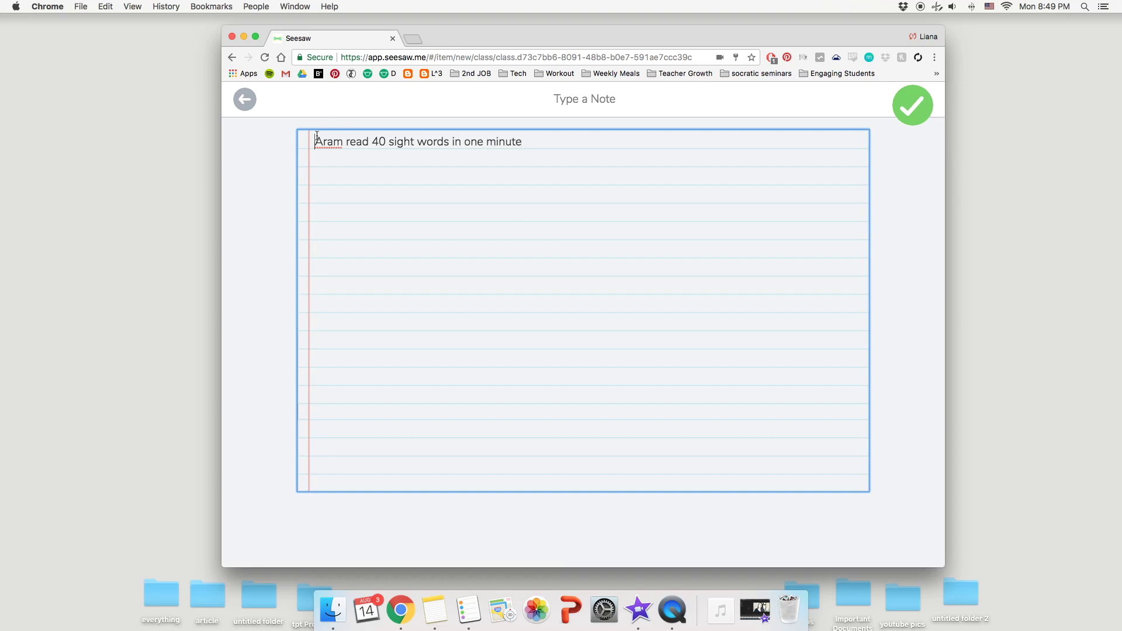
text(1/)
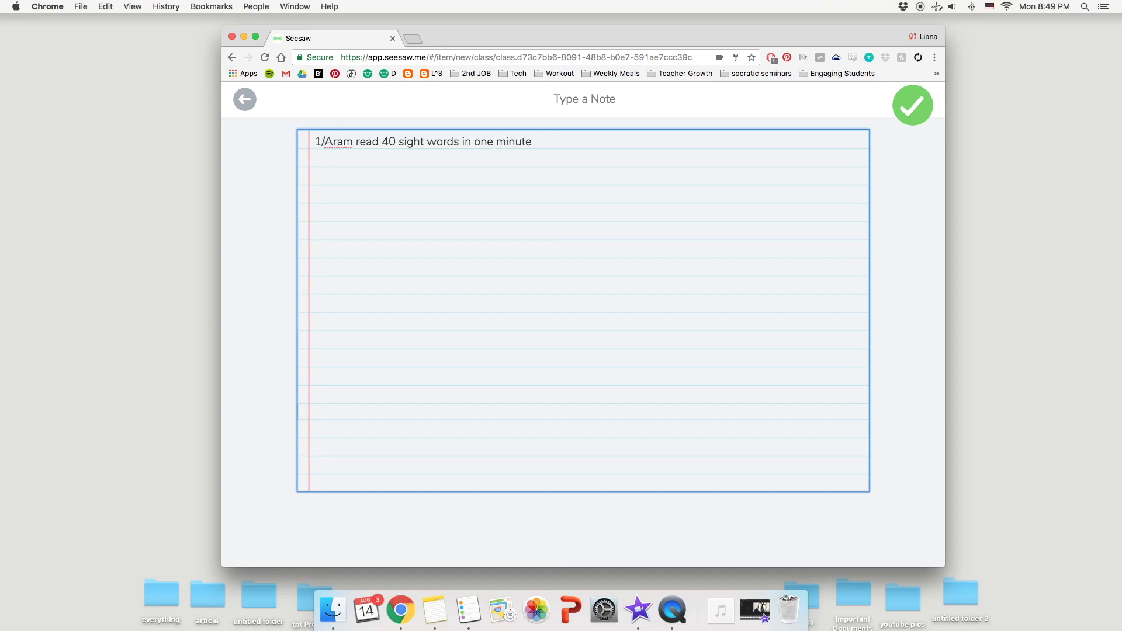
text(14/1)
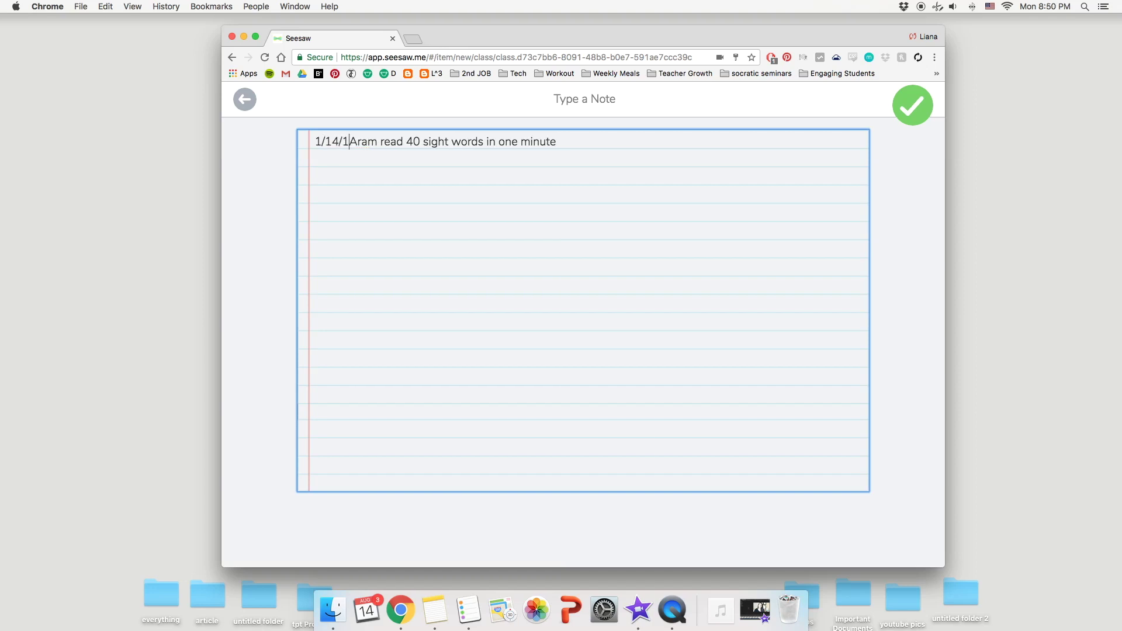
text(7-)
click(910, 102)
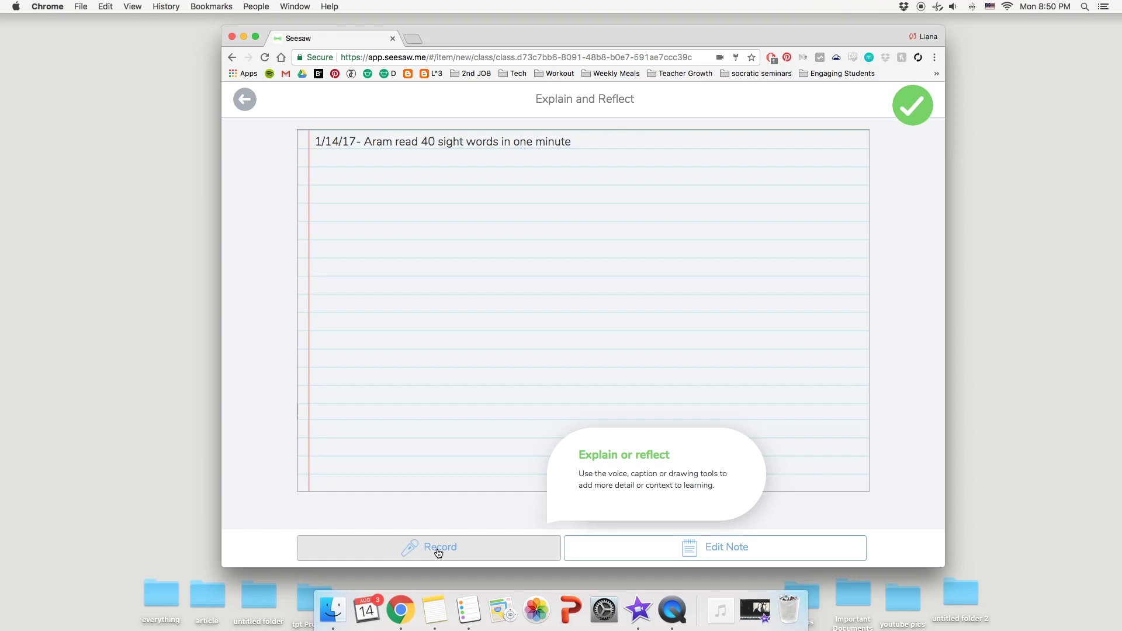
click(907, 105)
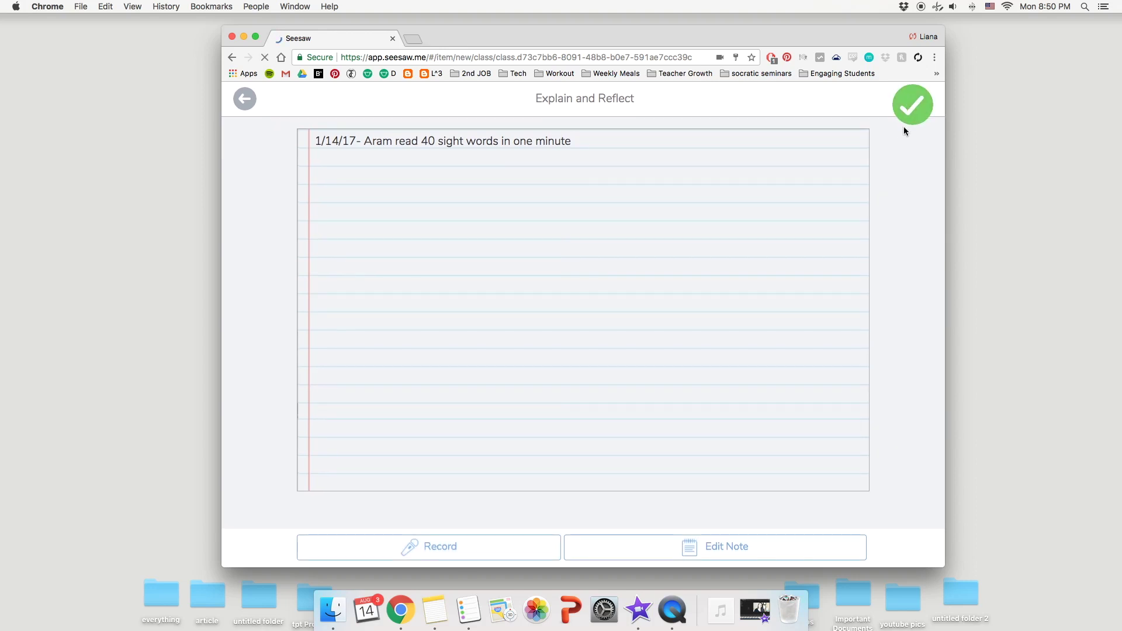
Tag Aram on the sight-words note and upload it to his journal
click(915, 115)
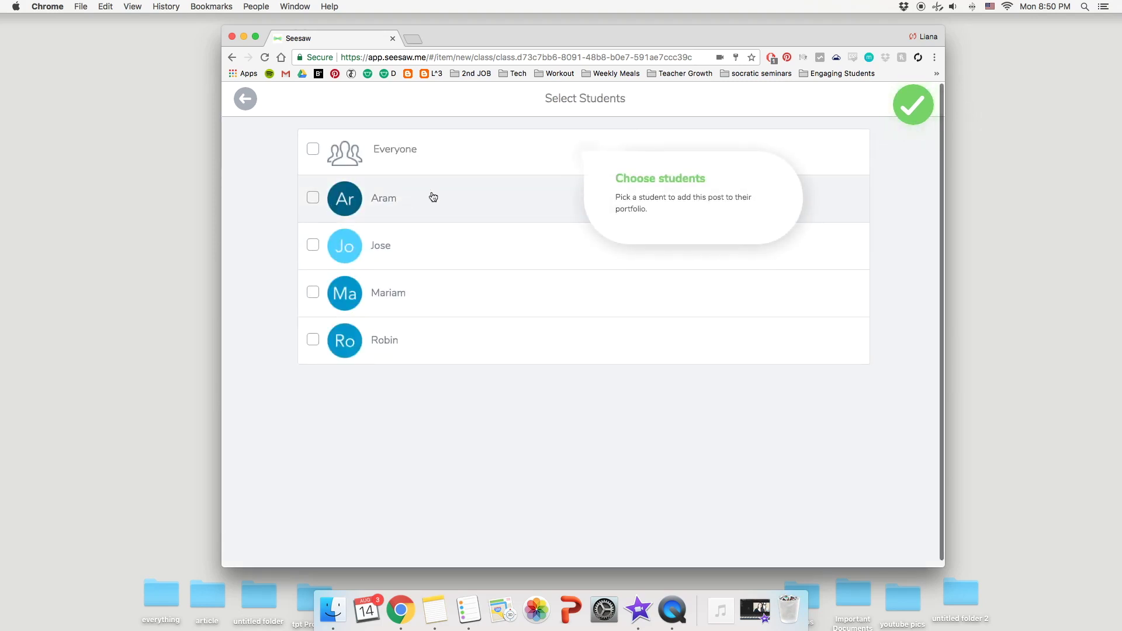
click(312, 199)
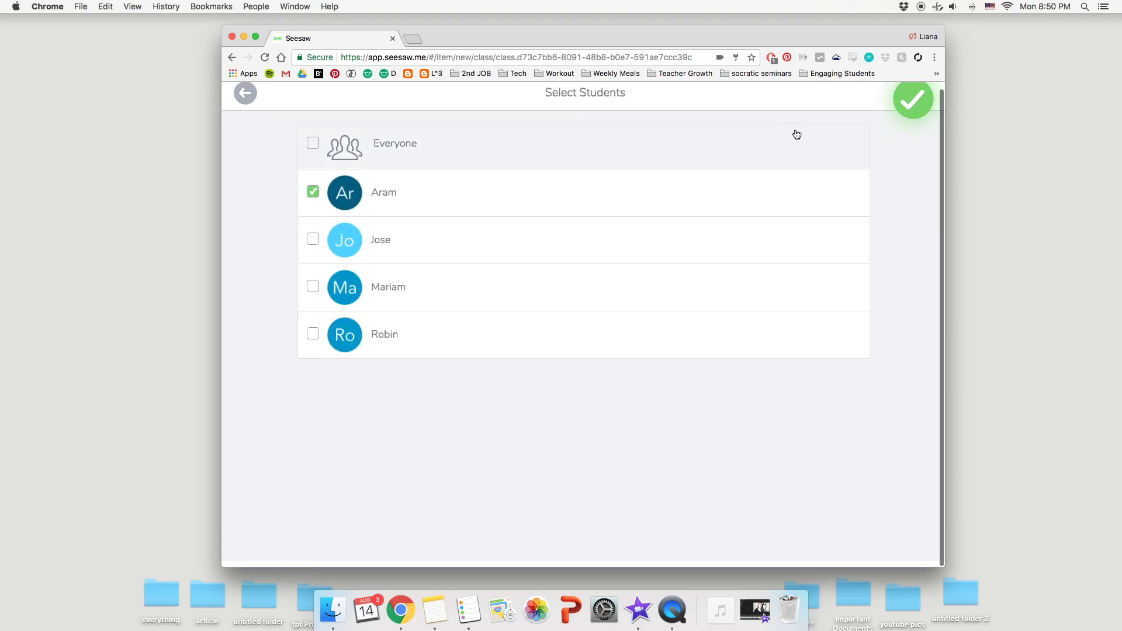
click(915, 105)
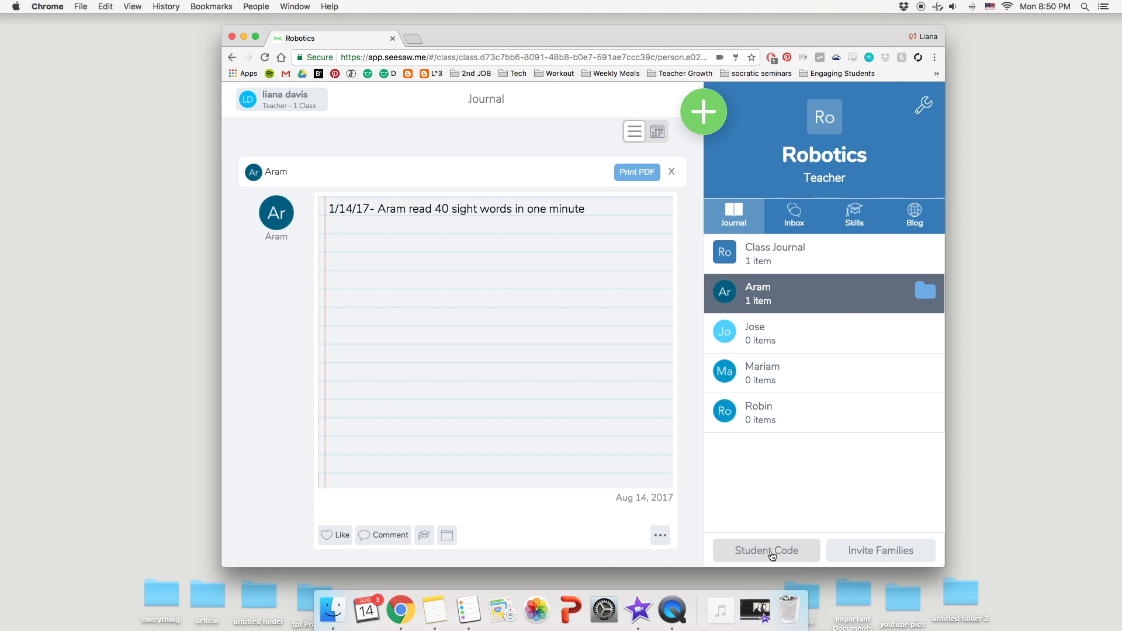
Open Invite Families and turn on family access for the Robotics class
click(868, 549)
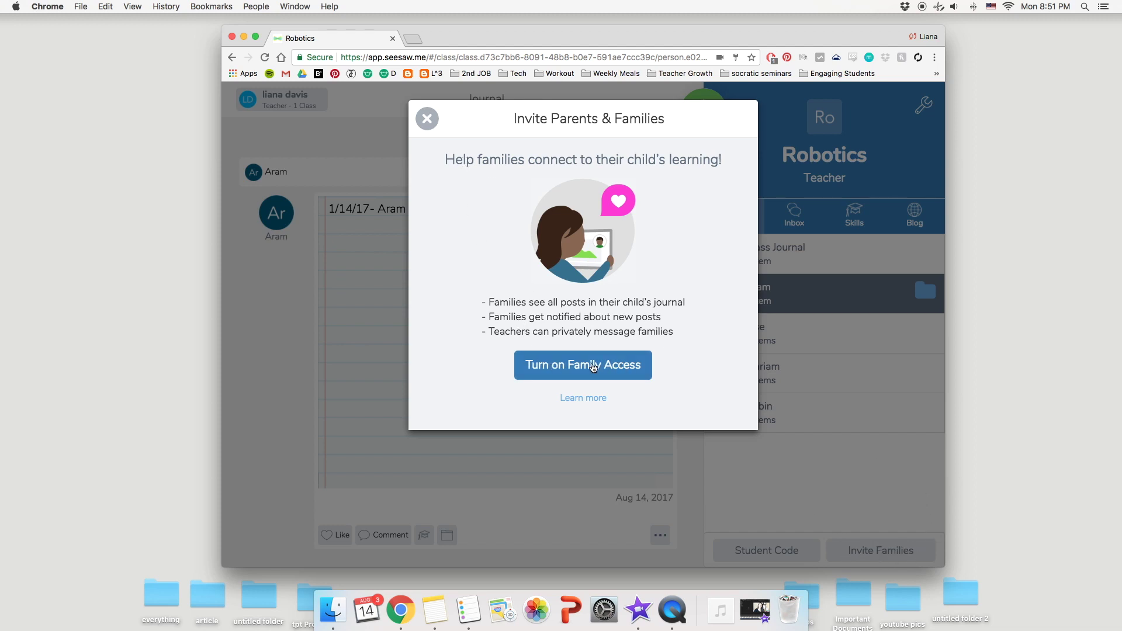
click(563, 364)
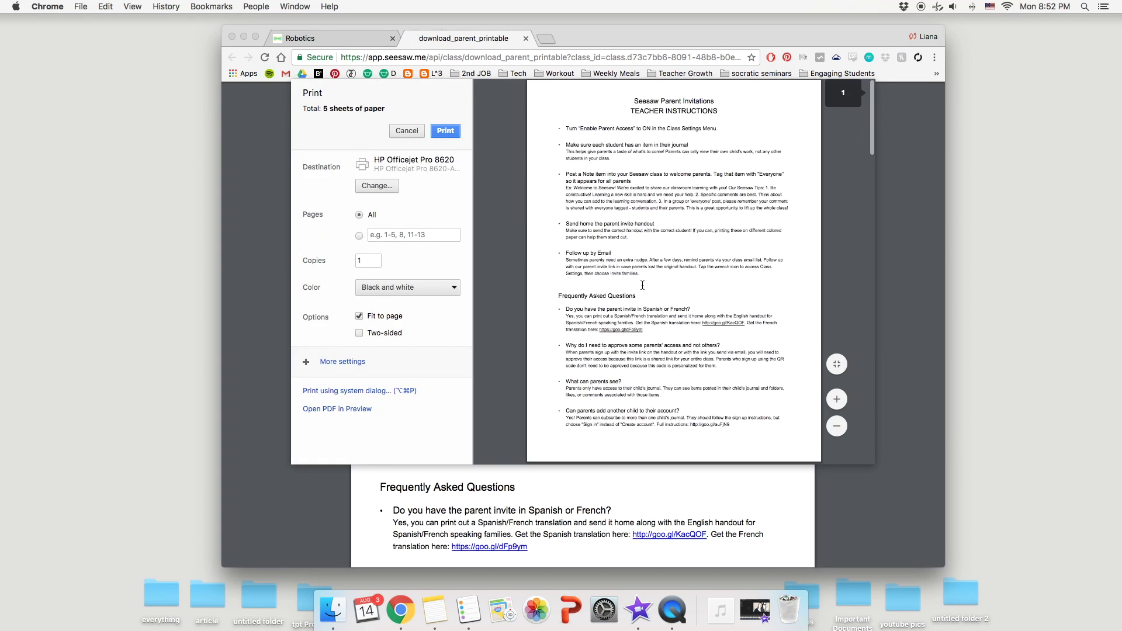
drag(667, 128, 701, 267)
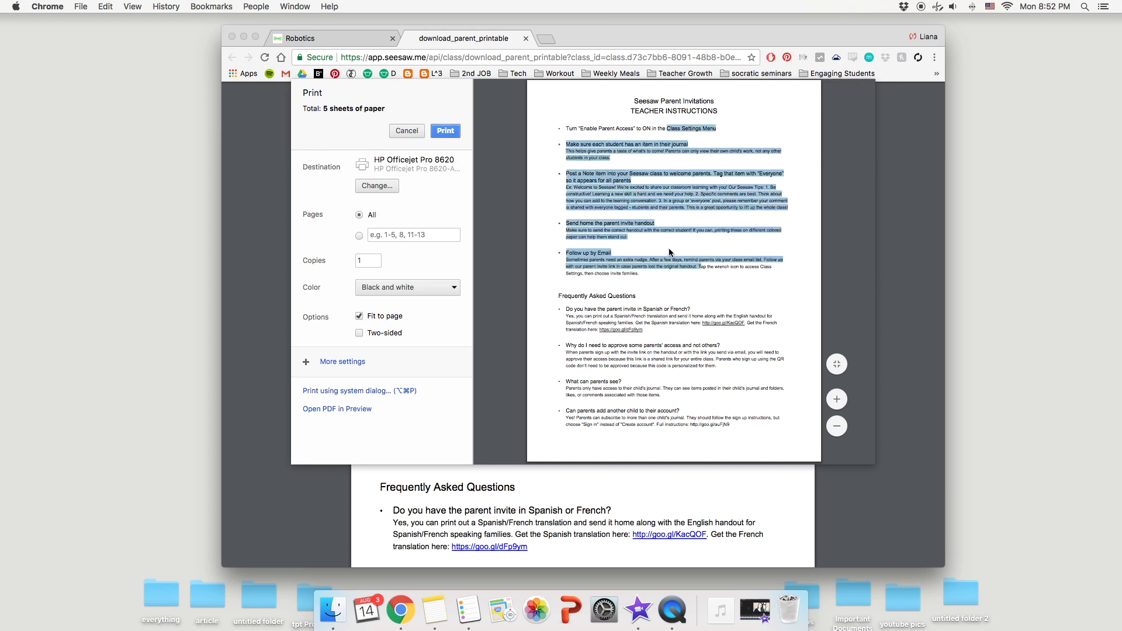
scroll(670, 253, down, 3)
scroll(670, 253, down, 5)
scroll(668, 248, down, 2)
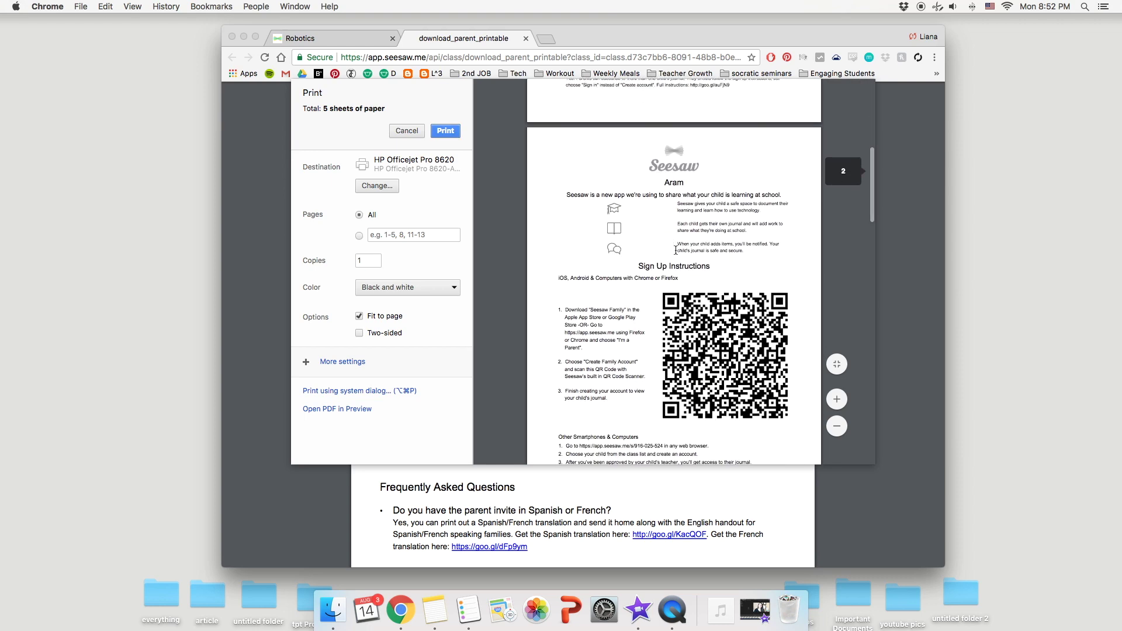
scroll(680, 252, down, 2)
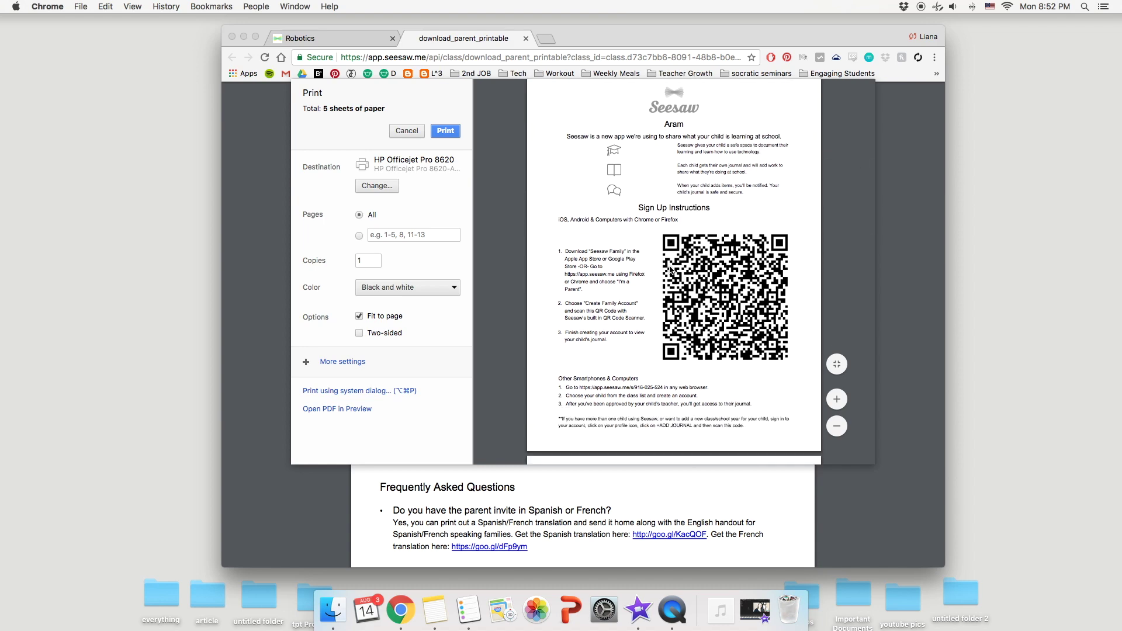
scroll(670, 269, up, 5)
scroll(670, 269, up, 3)
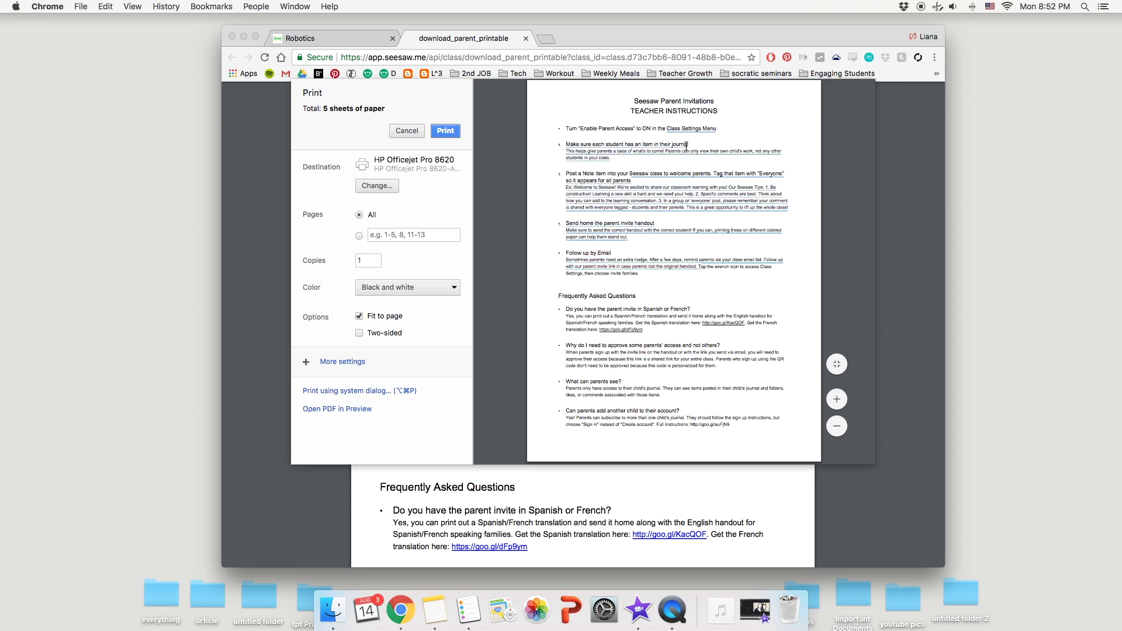
scroll(593, 185, down, 1)
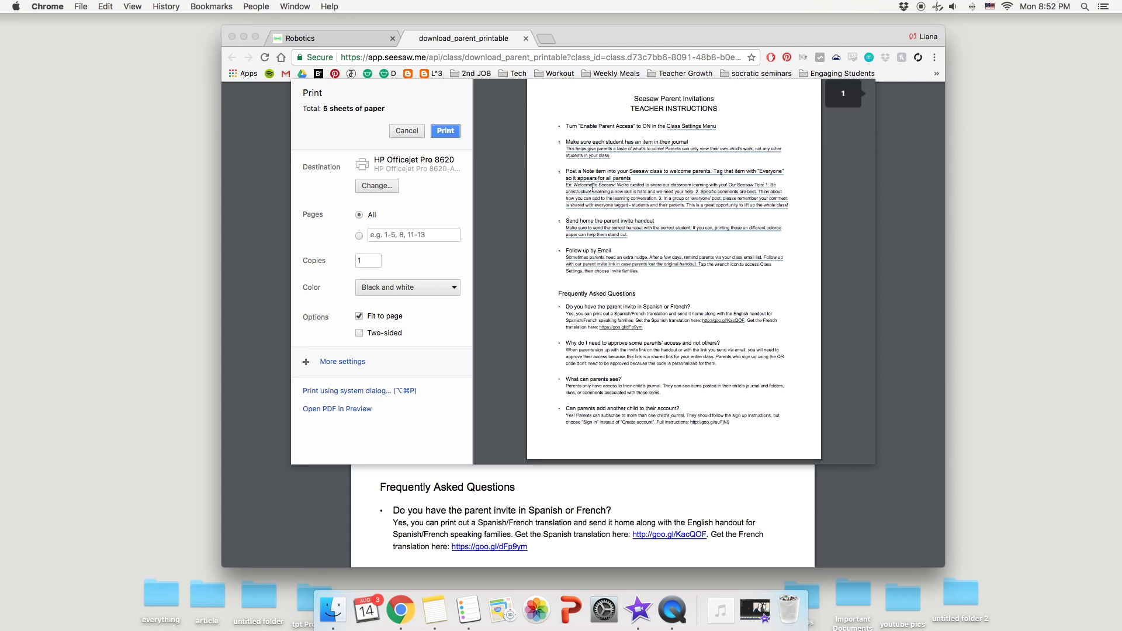
scroll(676, 186, down, 1)
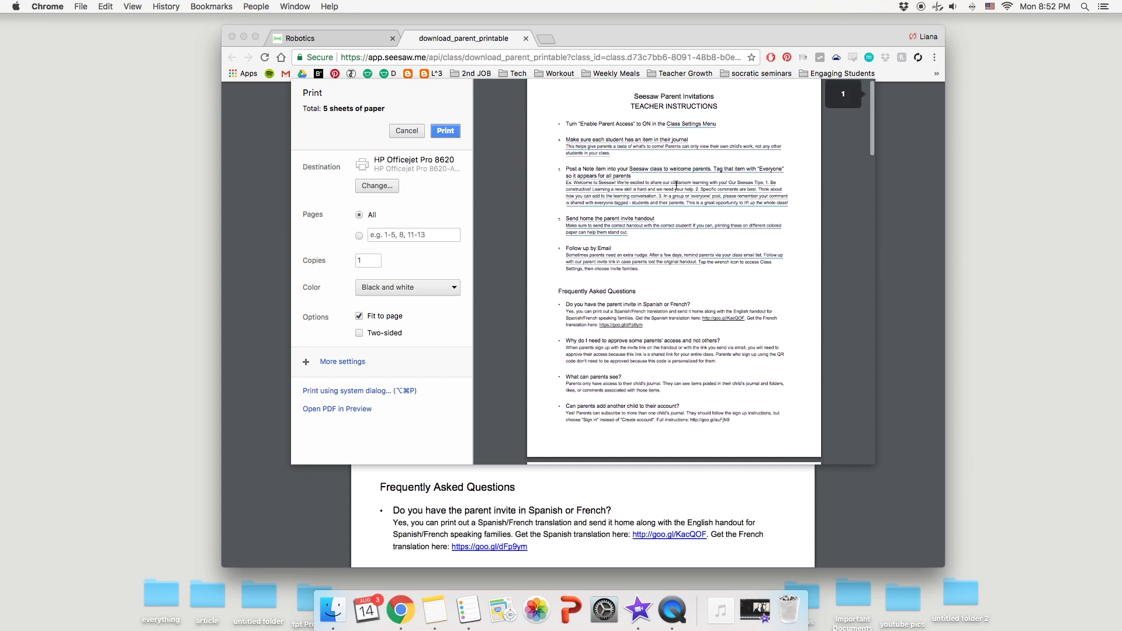
scroll(681, 175, up, 1)
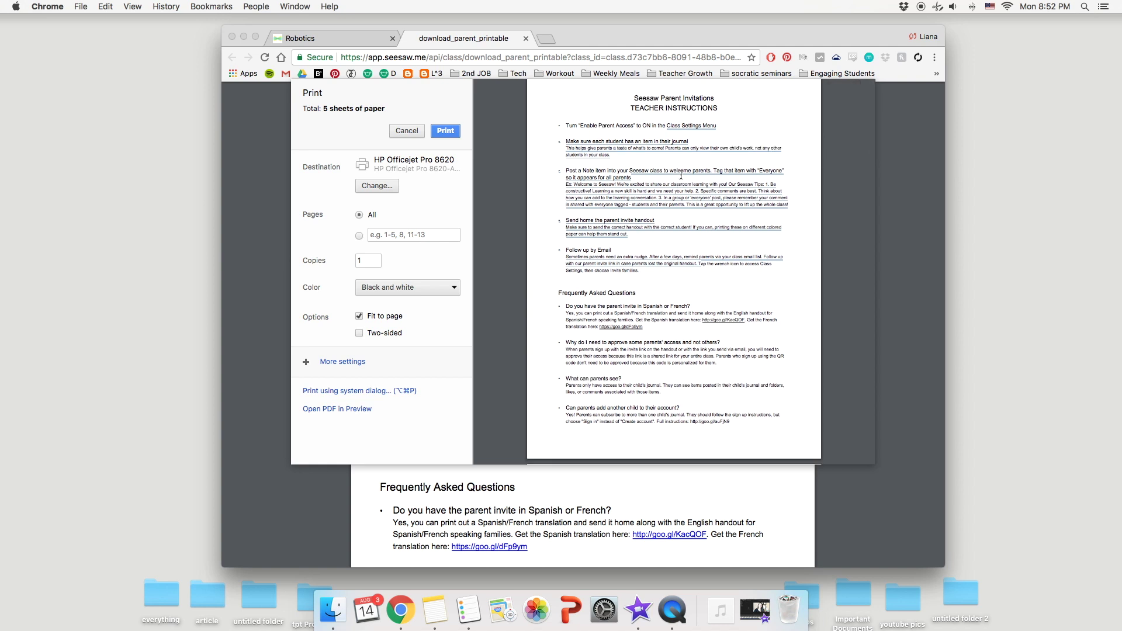
scroll(681, 175, down, 1)
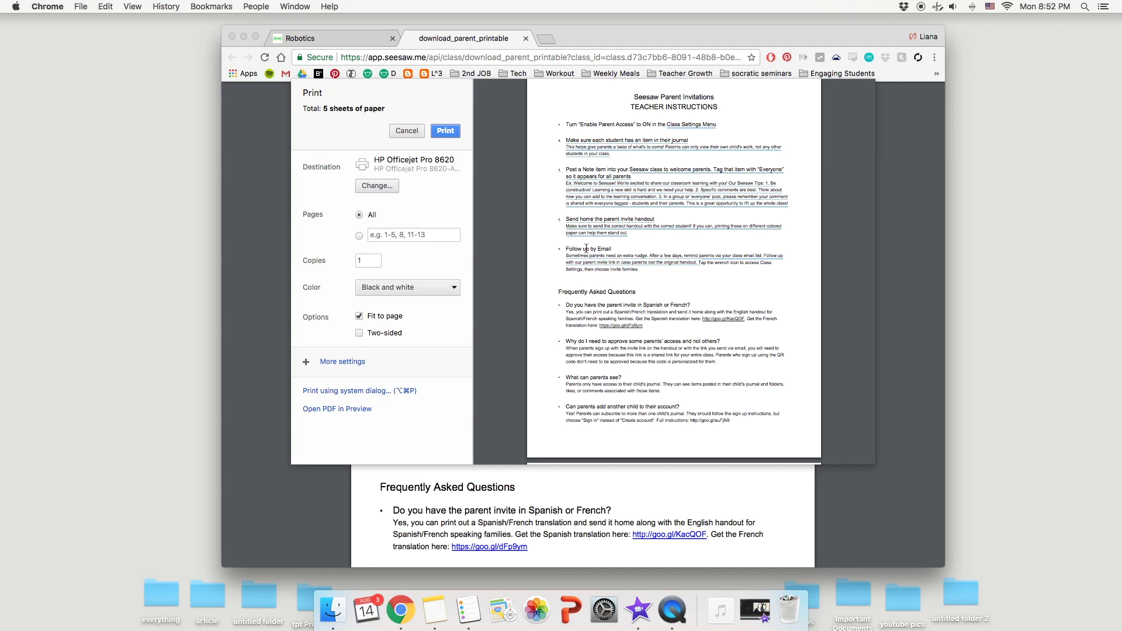
drag(583, 249, 686, 263)
click(686, 267)
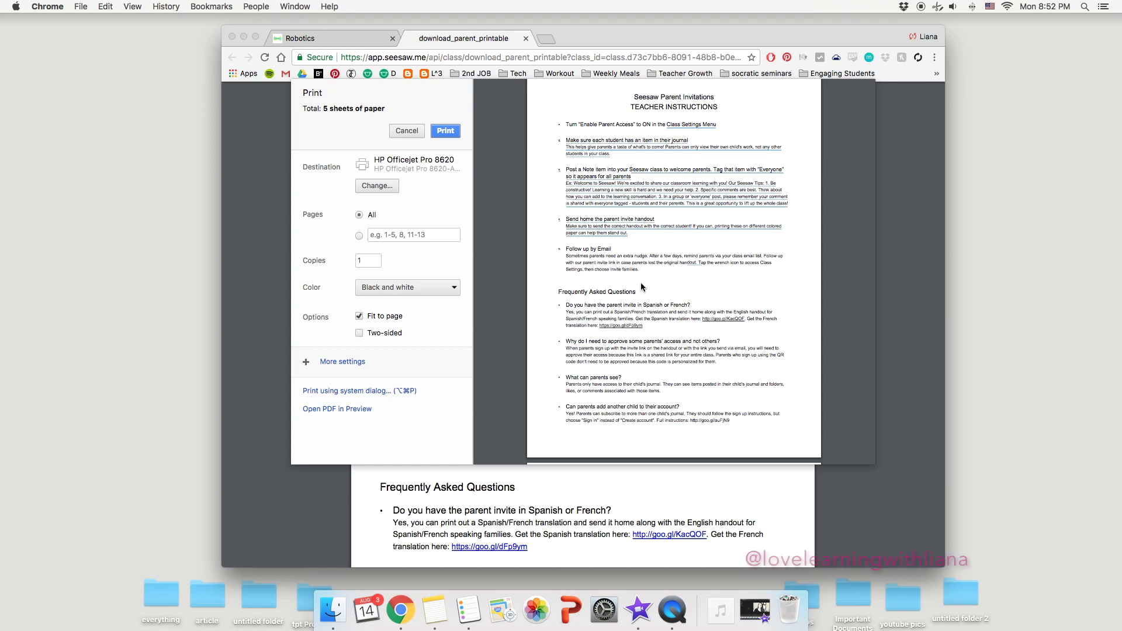
scroll(643, 281, down, 5)
scroll(645, 281, down, 5)
scroll(646, 280, down, 1)
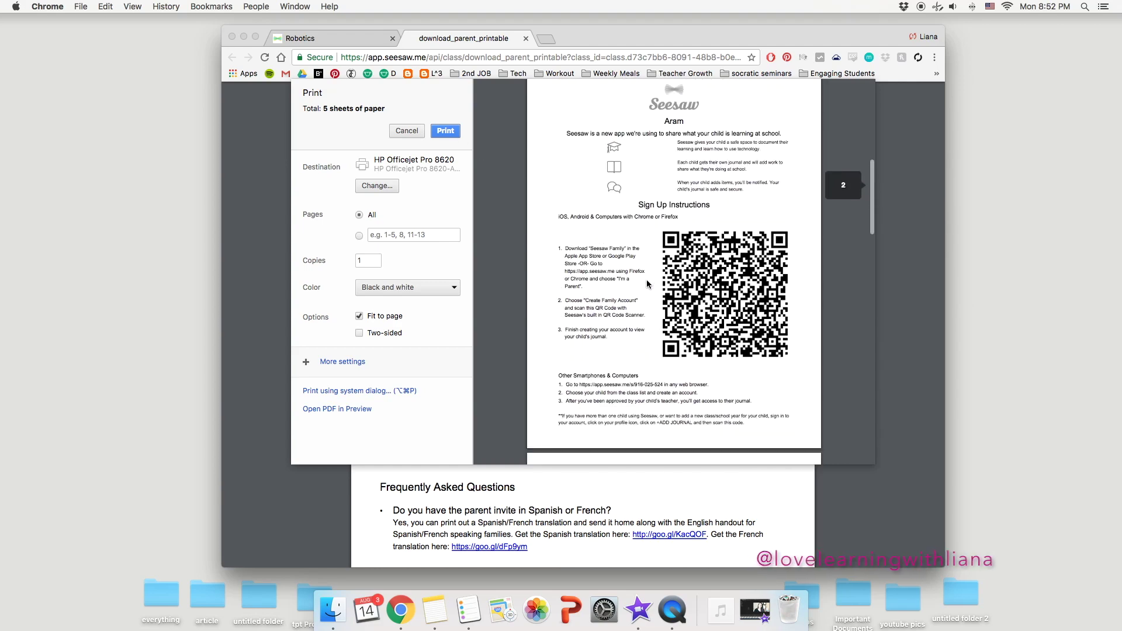
scroll(646, 280, down, 5)
scroll(646, 281, down, 2)
scroll(646, 284, down, 4)
scroll(647, 286, down, 4)
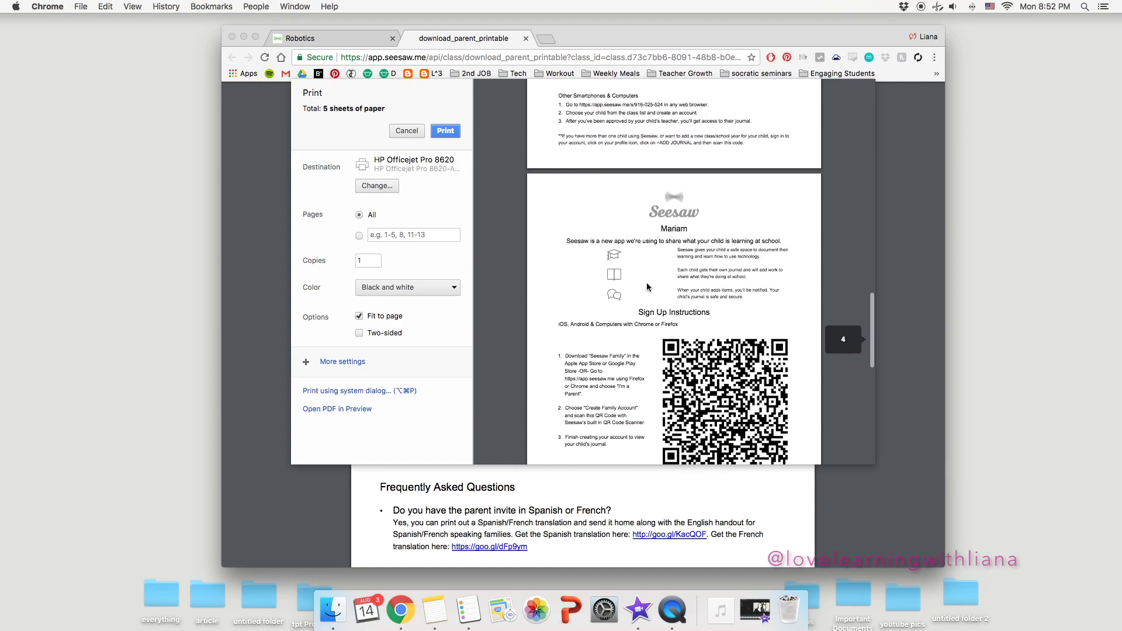
scroll(647, 286, down, 3)
scroll(647, 286, down, 10)
scroll(647, 286, down, 3)
scroll(646, 286, down, 3)
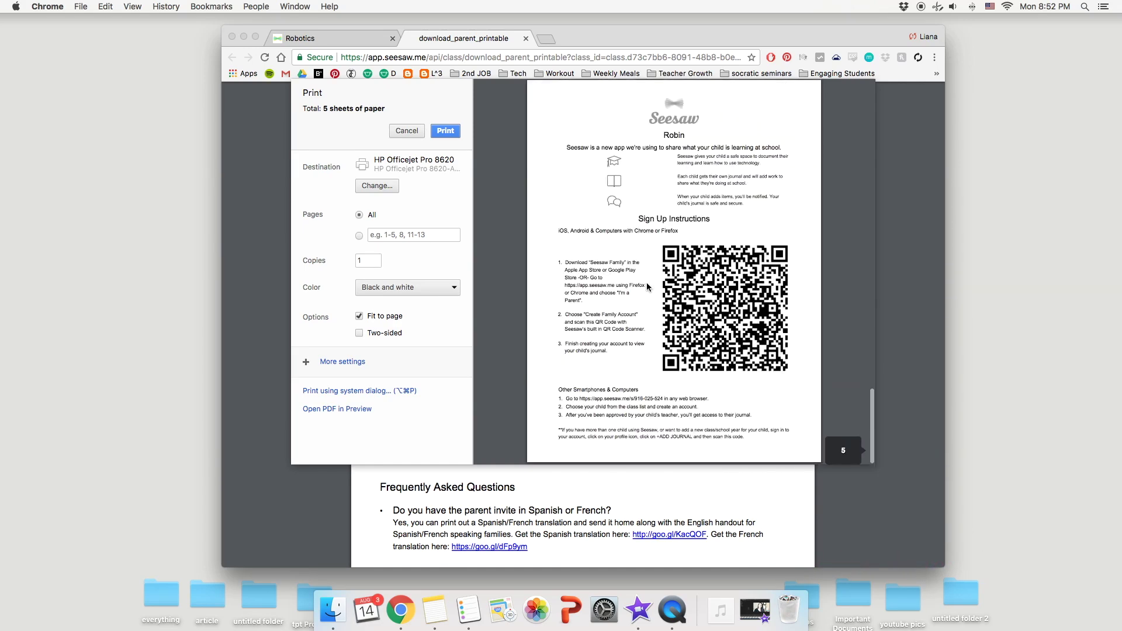
click(406, 131)
Close the printable invitations and return to the invite options
scroll(406, 175, down, 1)
scroll(397, 146, down, 1)
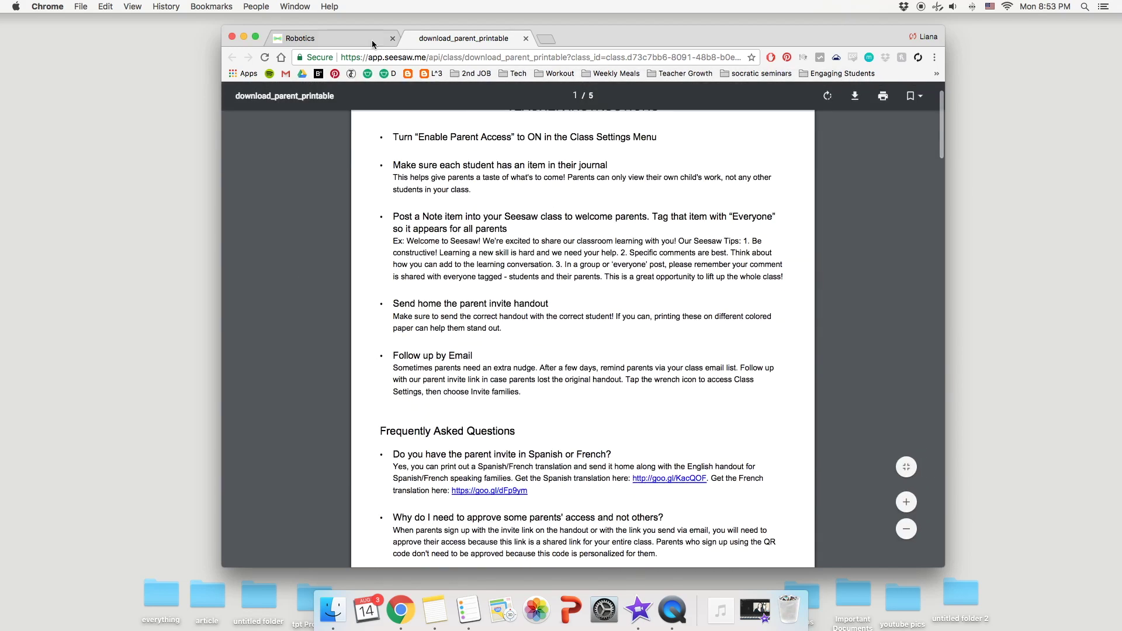
click(526, 38)
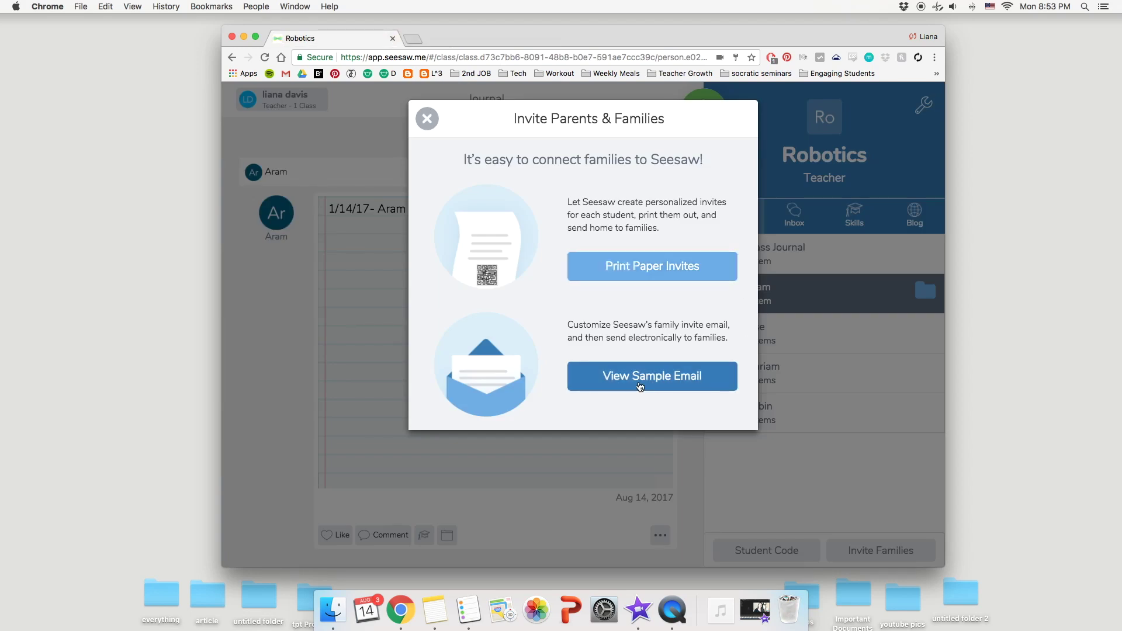
Review the sample parent invitation email, close the invitations window, and open the class inbox
click(659, 377)
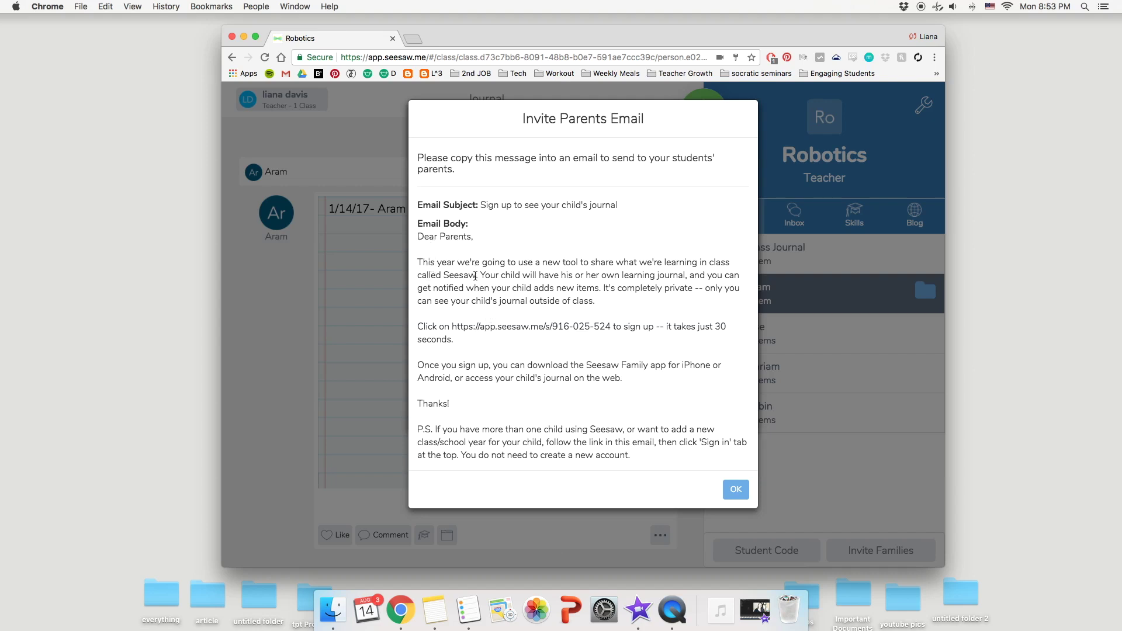
drag(469, 274, 591, 338)
click(590, 337)
mouse_move(451, 326)
mouse_down()
mouse_move(461, 339)
mouse_move(621, 327)
mouse_up()
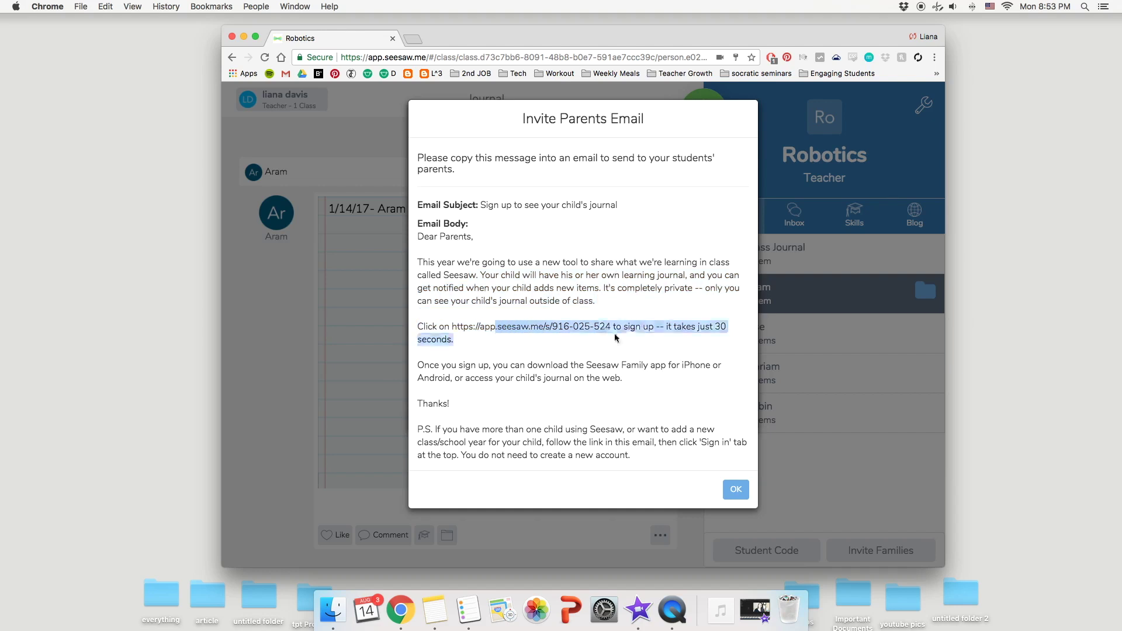
drag(510, 365, 633, 378)
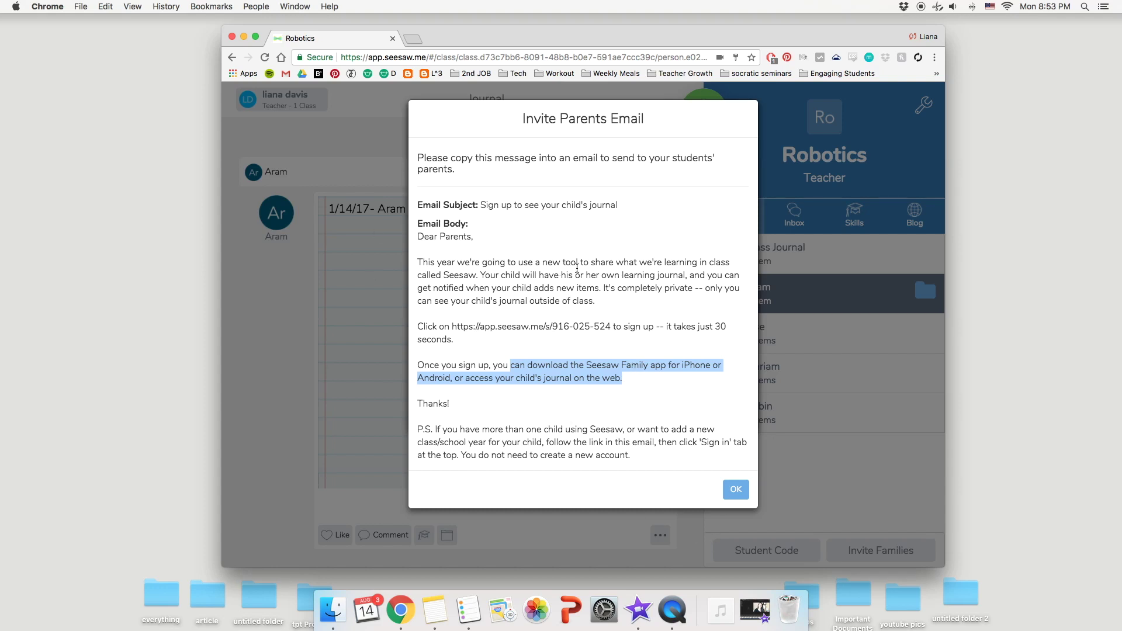
click(738, 488)
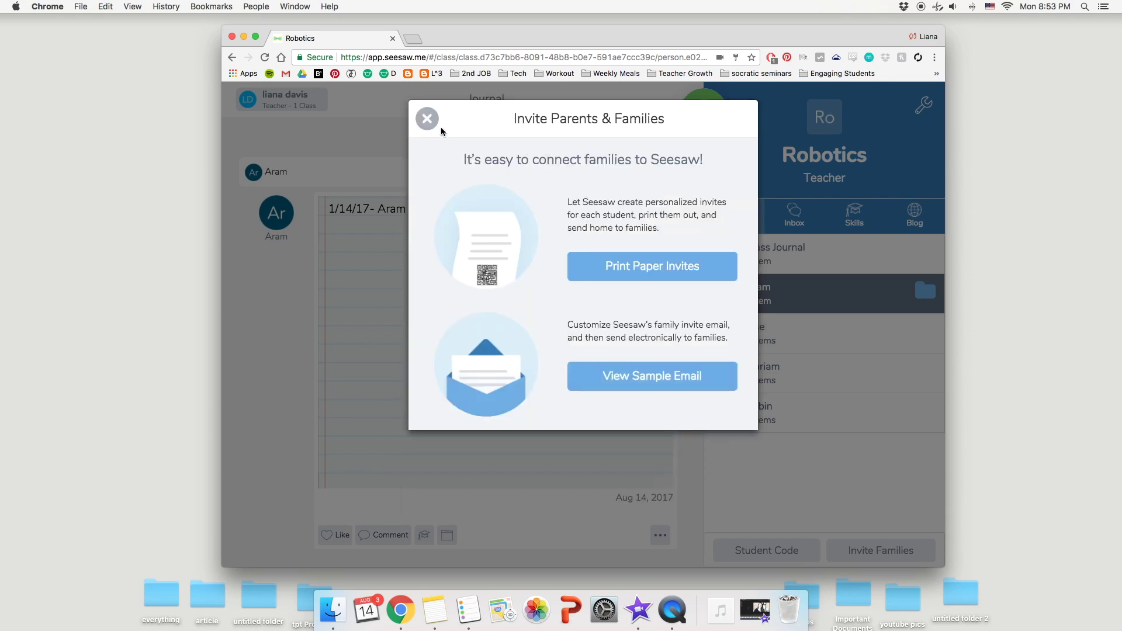
click(427, 119)
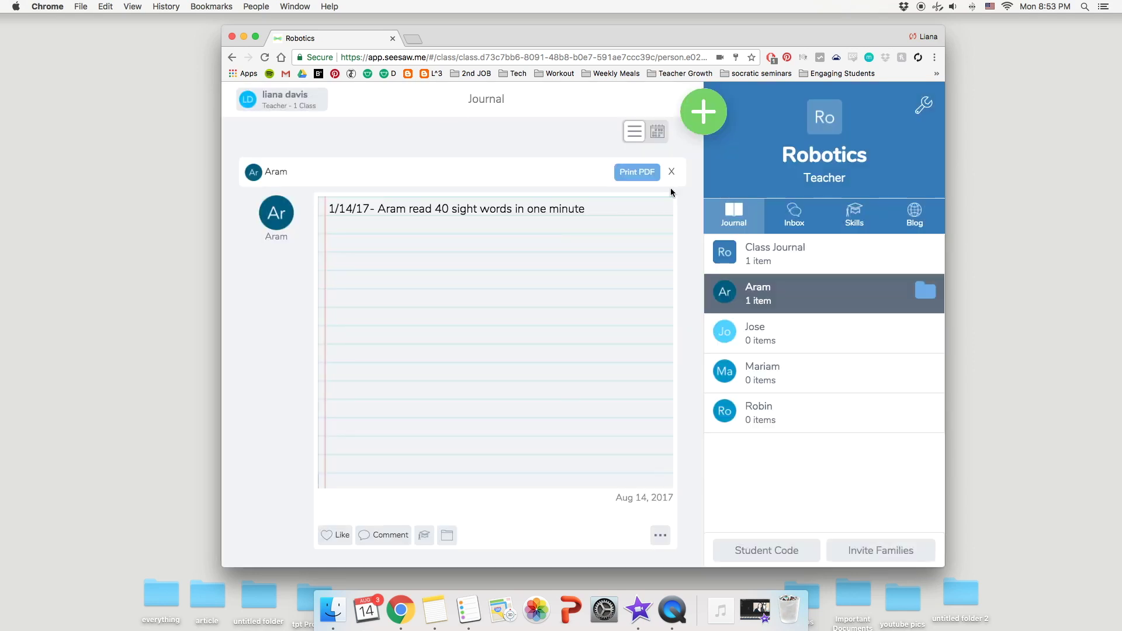
click(781, 219)
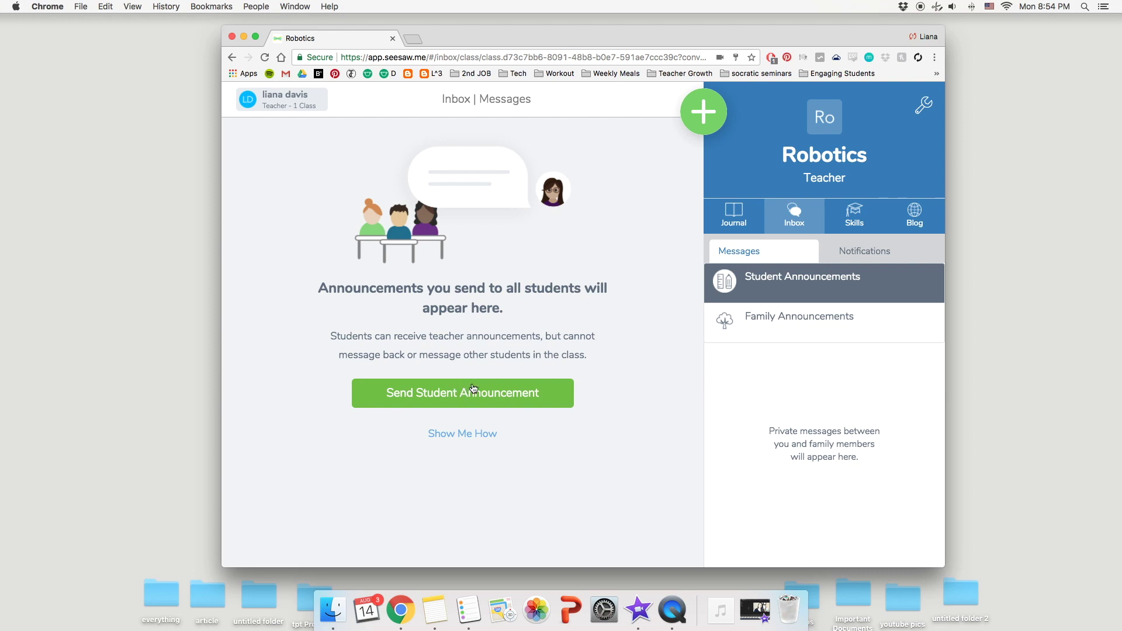
Address a new student announcement to All Students (4)
click(466, 394)
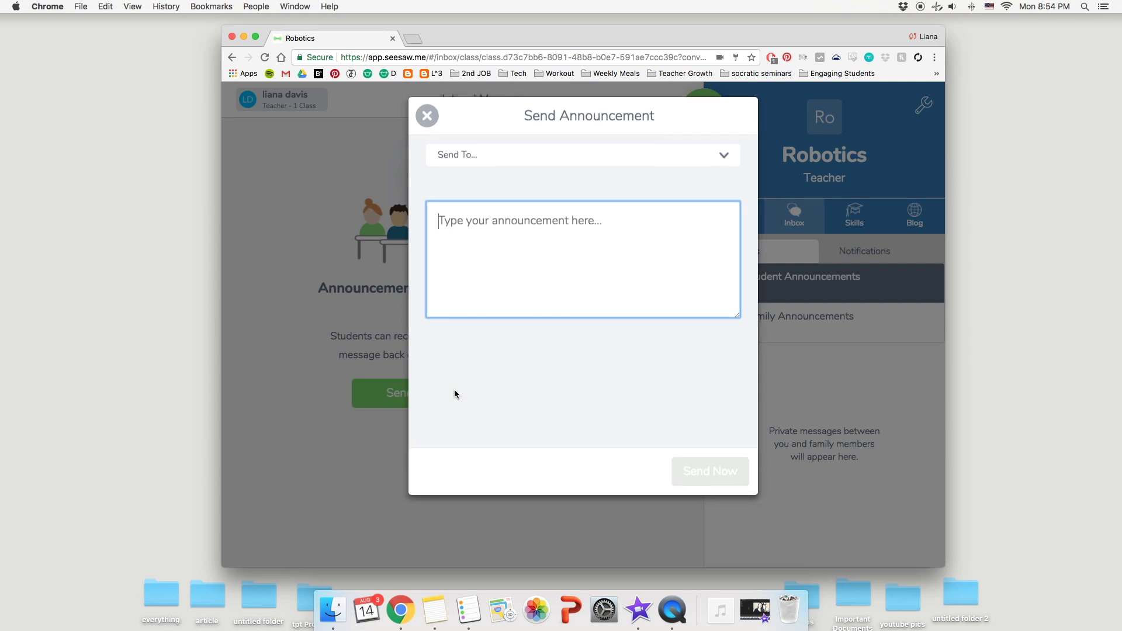
click(518, 169)
click(514, 181)
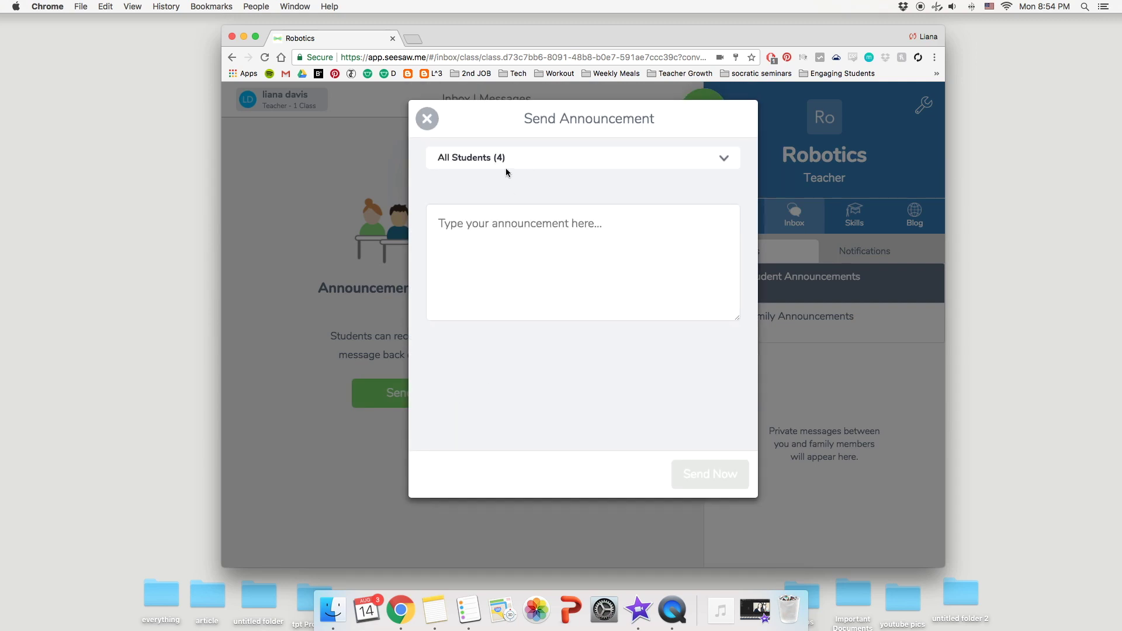
Write the announcement 'Dear students, Make sure you have all…' and send it now
click(488, 265)
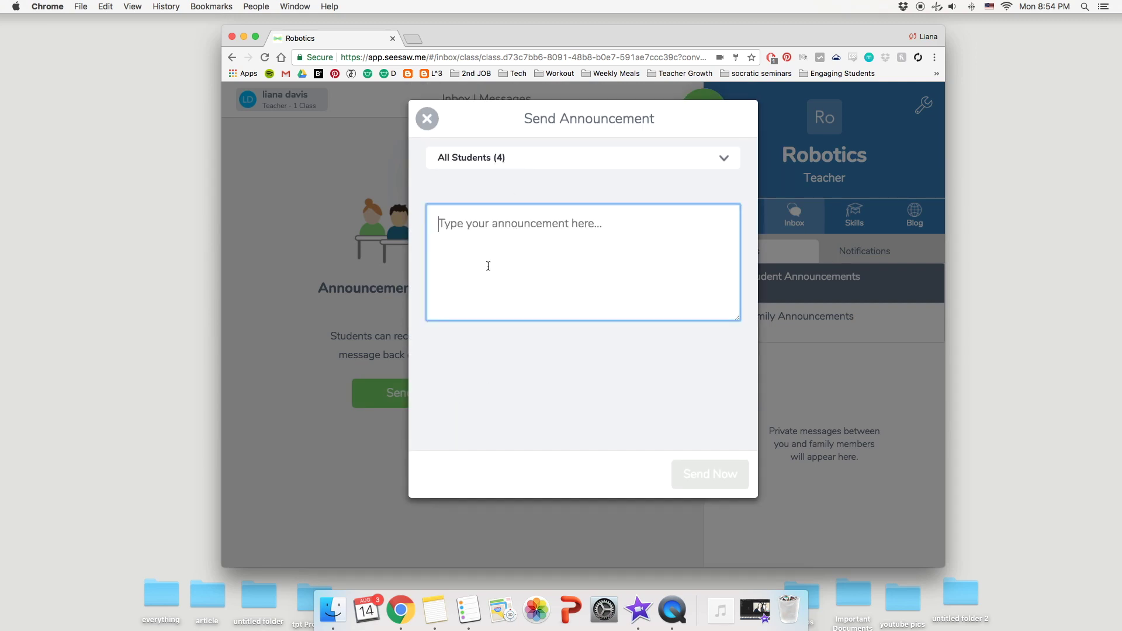
text(Dear stu)
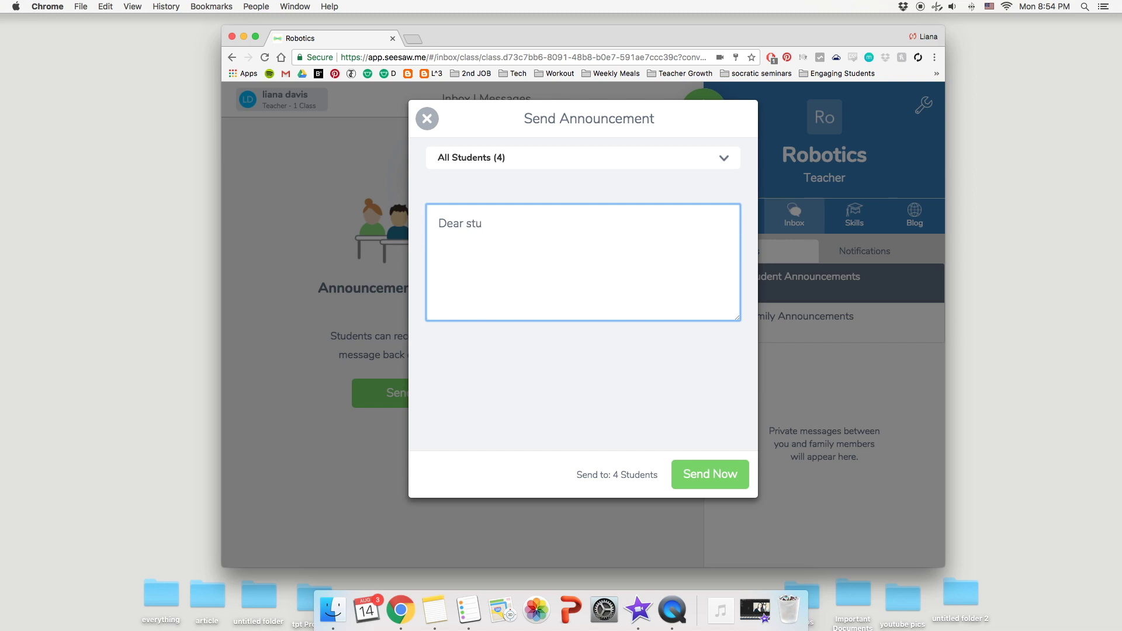
text(dents,)
key(Return)
text(M)
text(ake sure )
text(you have have)
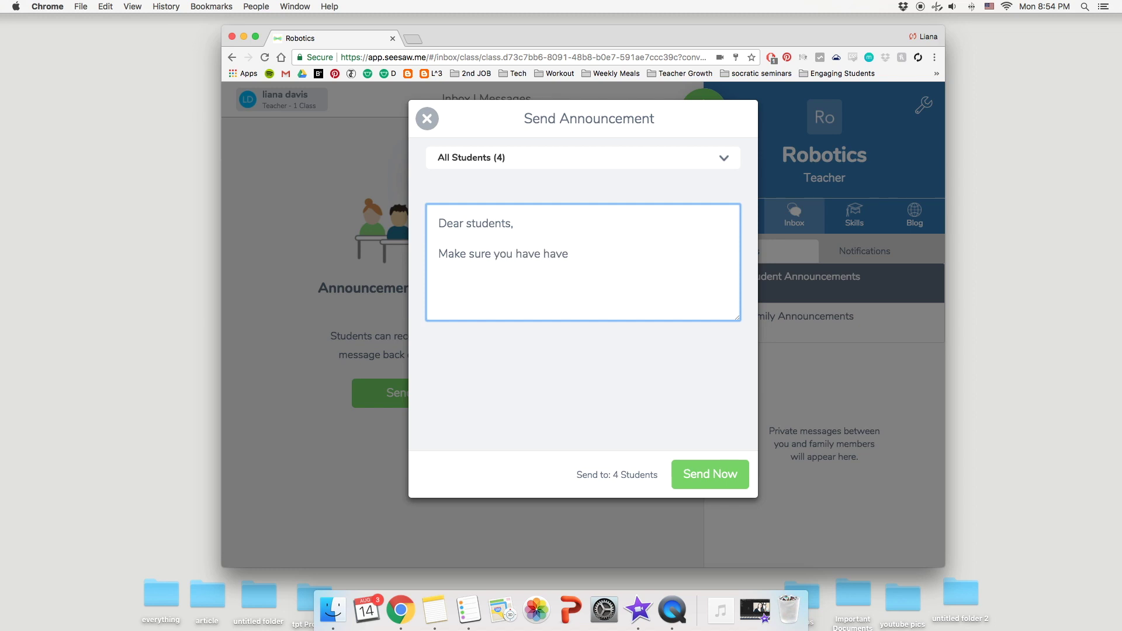
key(BackSpace)
key(BackSpace)
key(BackSpace)
key(BackSpace)
key(BackSpace)
key(BackSpace)
text(all a)
text(d.a)
text(sd.asd.asldkjalksdj)
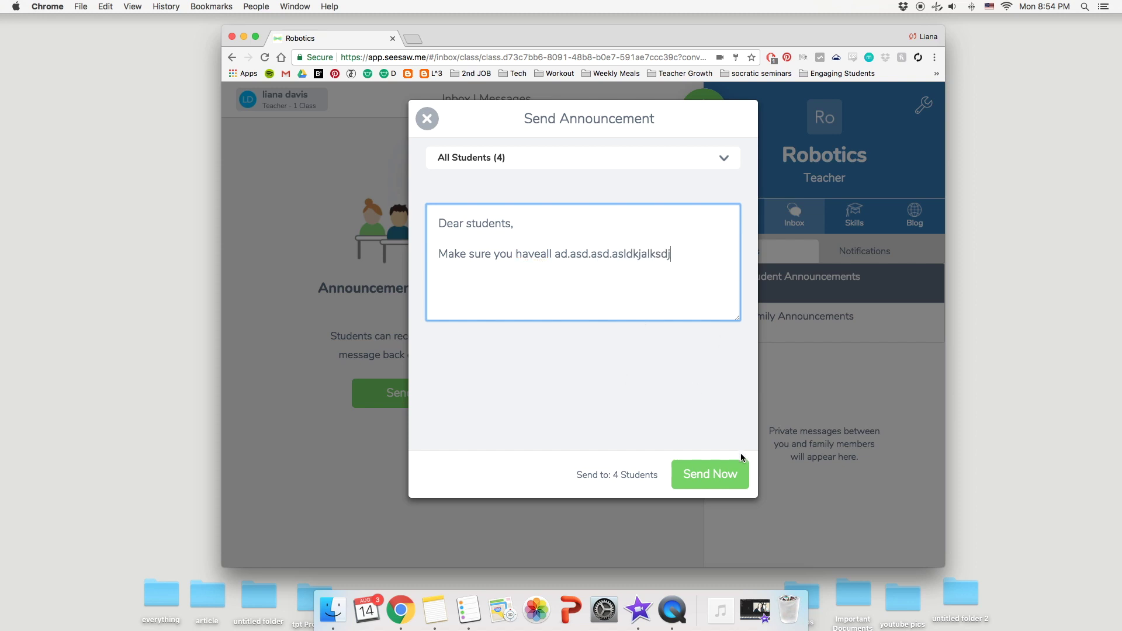
click(712, 474)
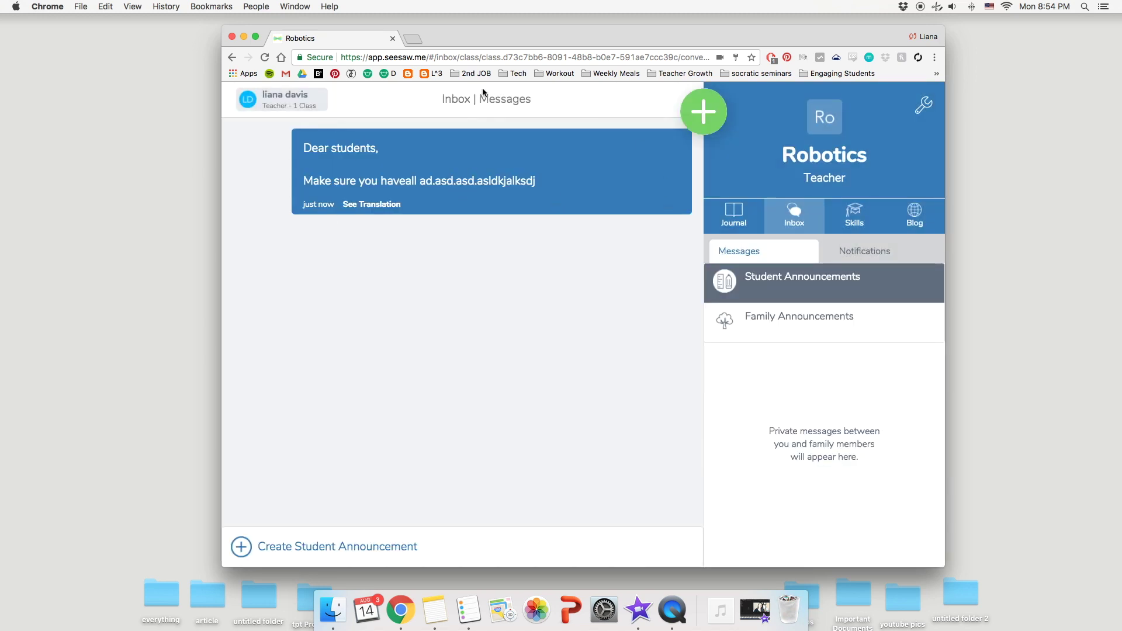
Open Family Announcements, begin a new announcement, then cancel it unsent
click(818, 324)
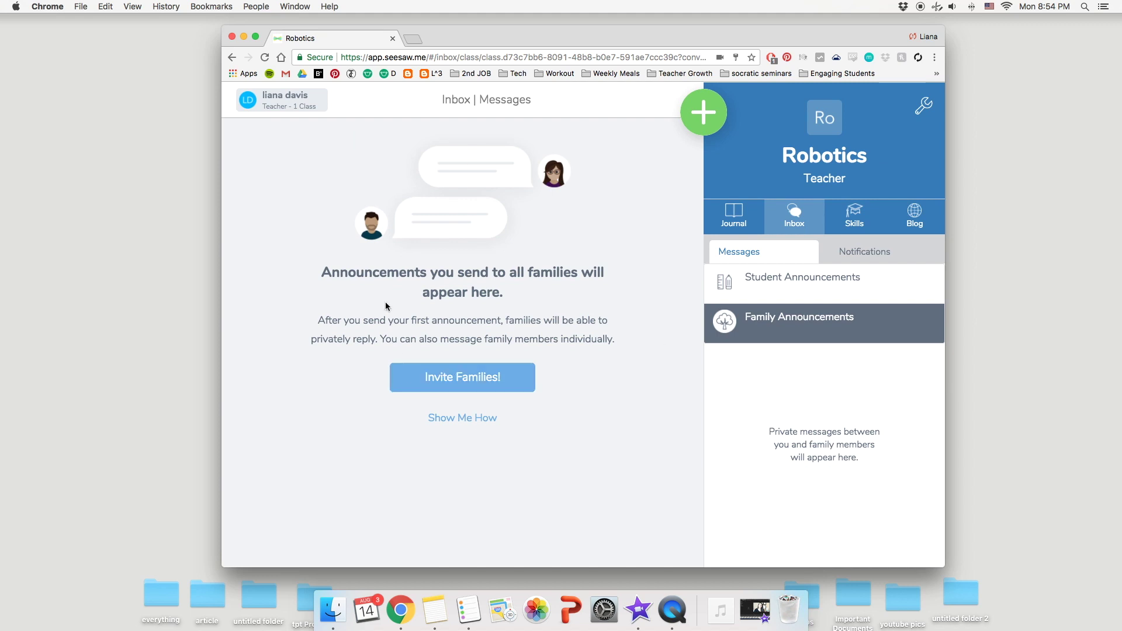
click(690, 122)
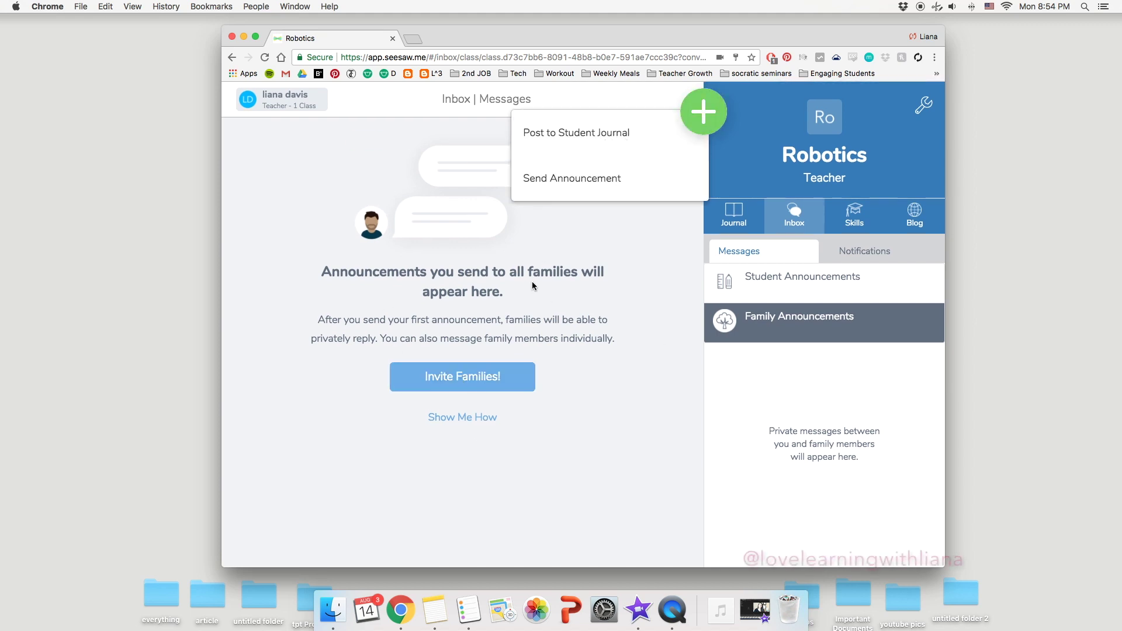
click(585, 180)
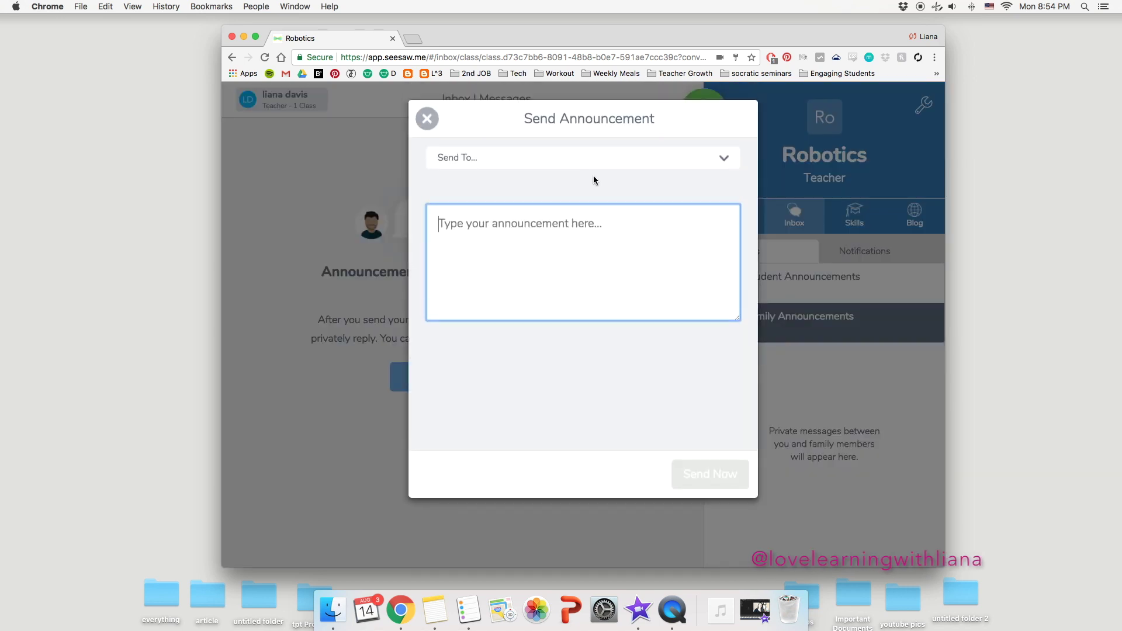
click(523, 156)
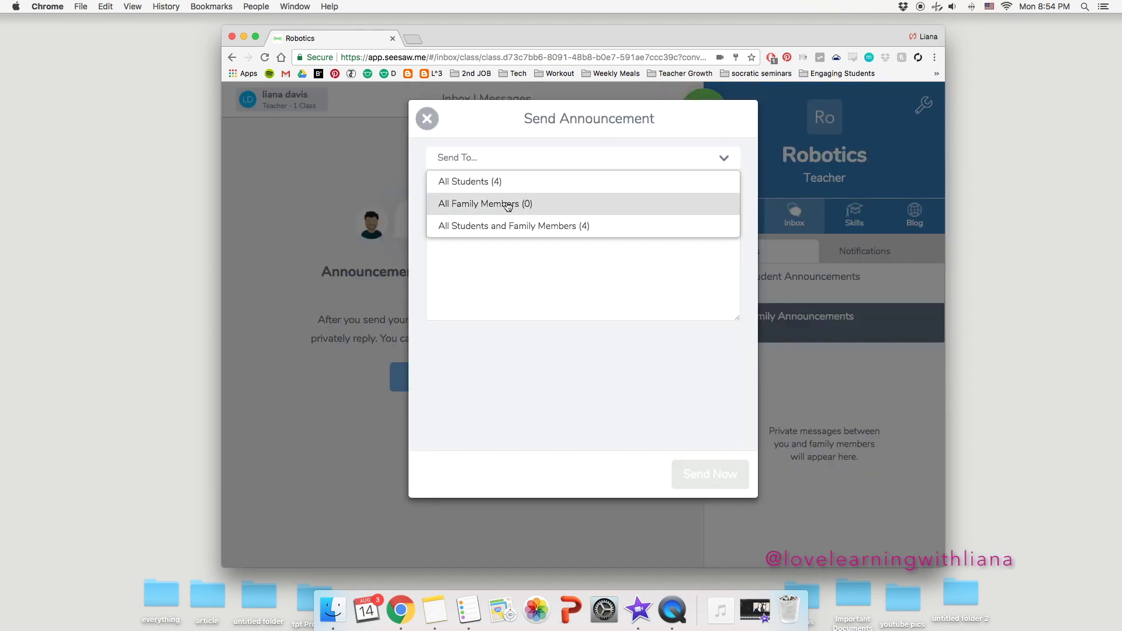
click(426, 119)
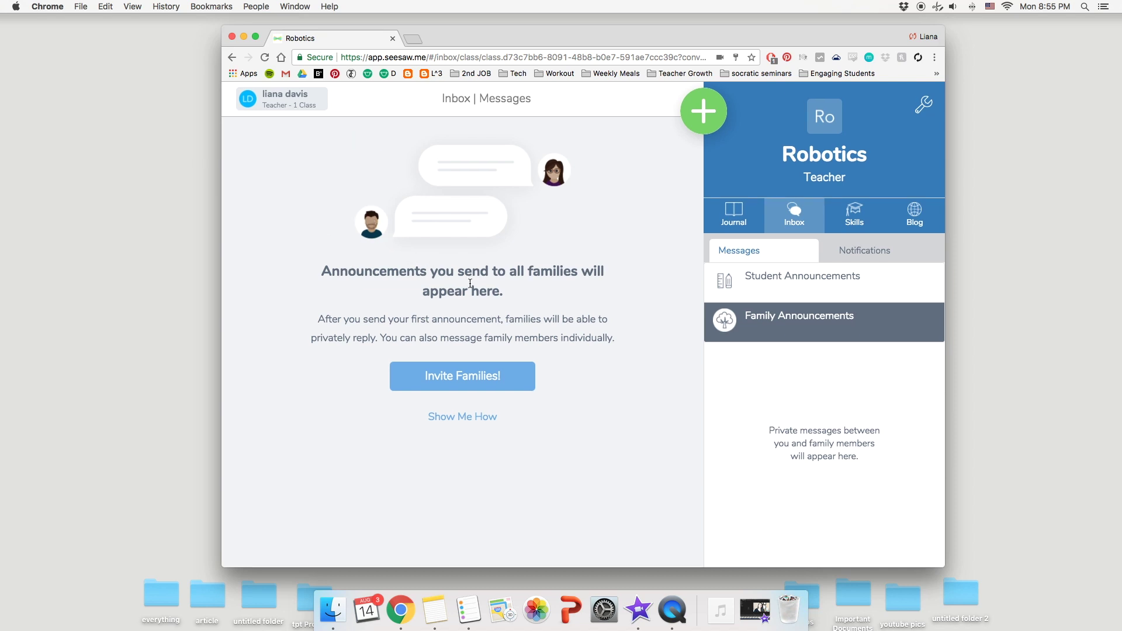
Open the Skills tab and dismiss the Seesaw Plus Skills View upgrade offer
click(861, 221)
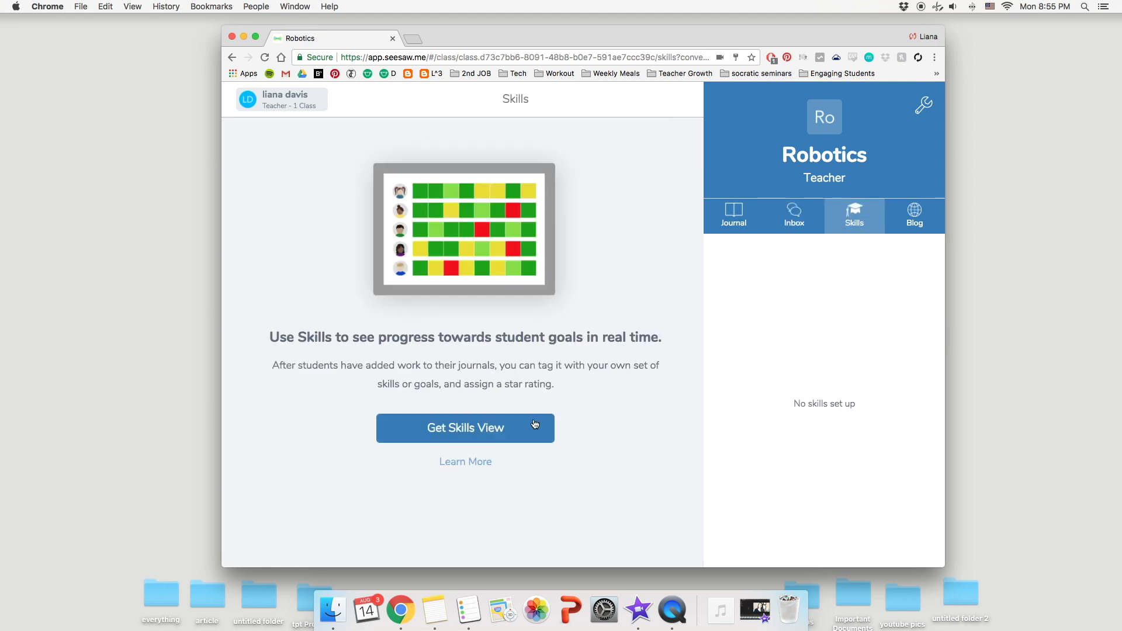
click(465, 431)
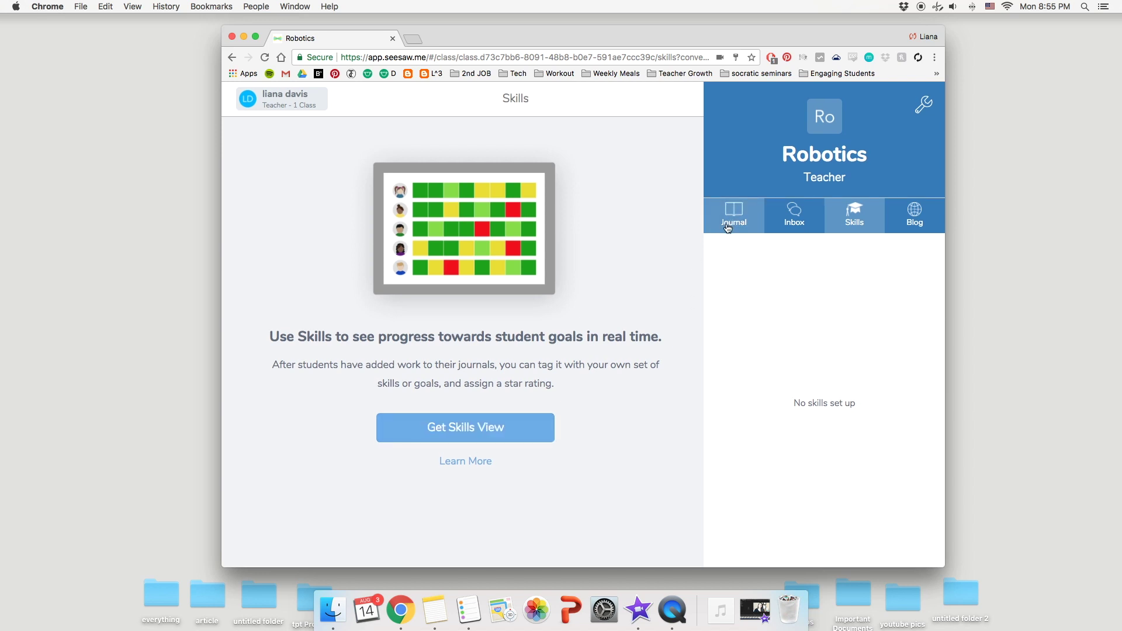
click(455, 431)
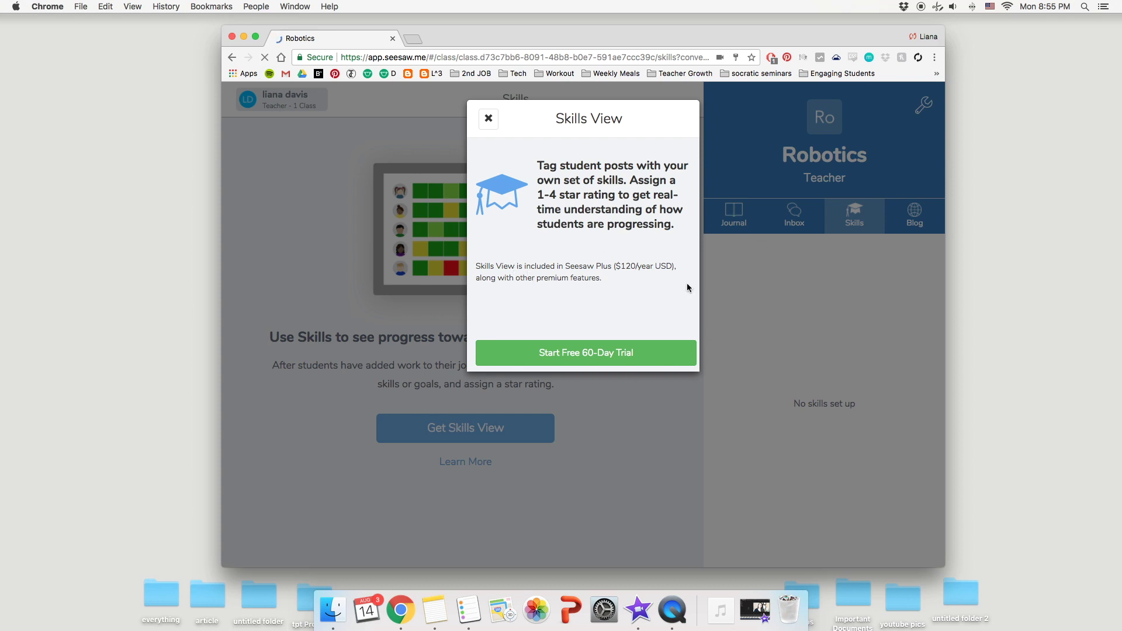
drag(686, 283, 514, 266)
click(490, 118)
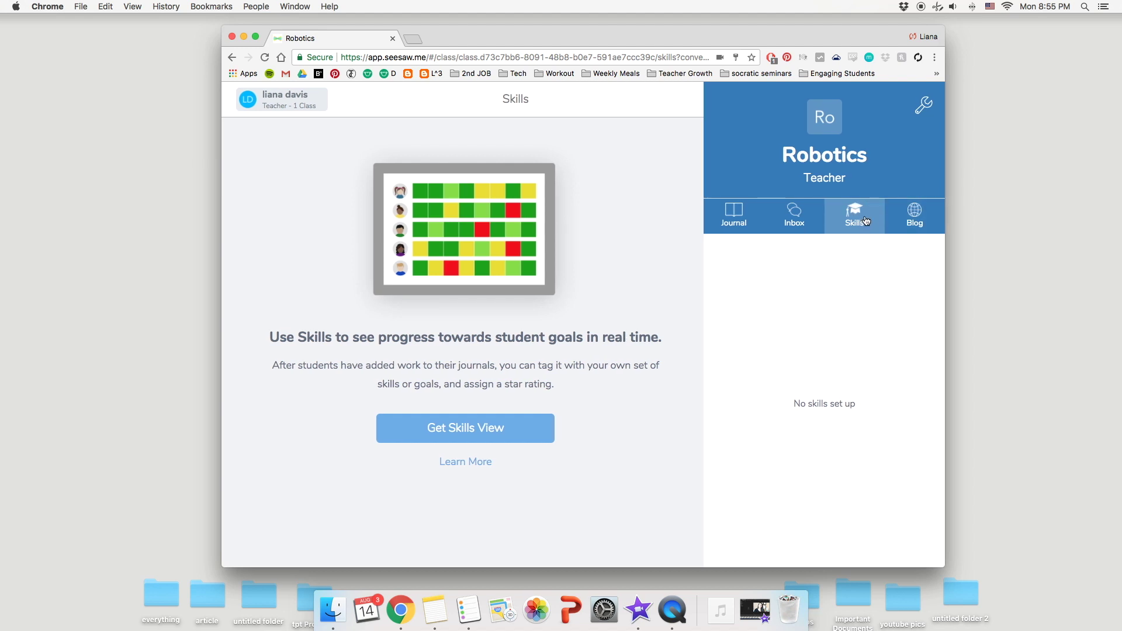
Open the Blog tab and continue through the public class blog notice to naming
click(929, 222)
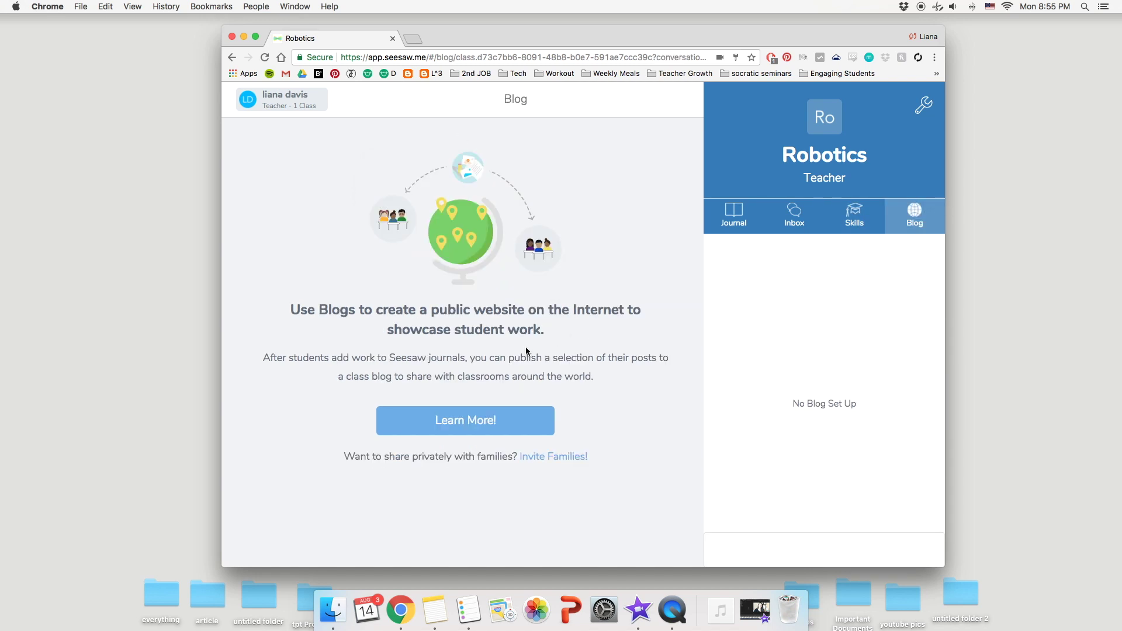
click(457, 420)
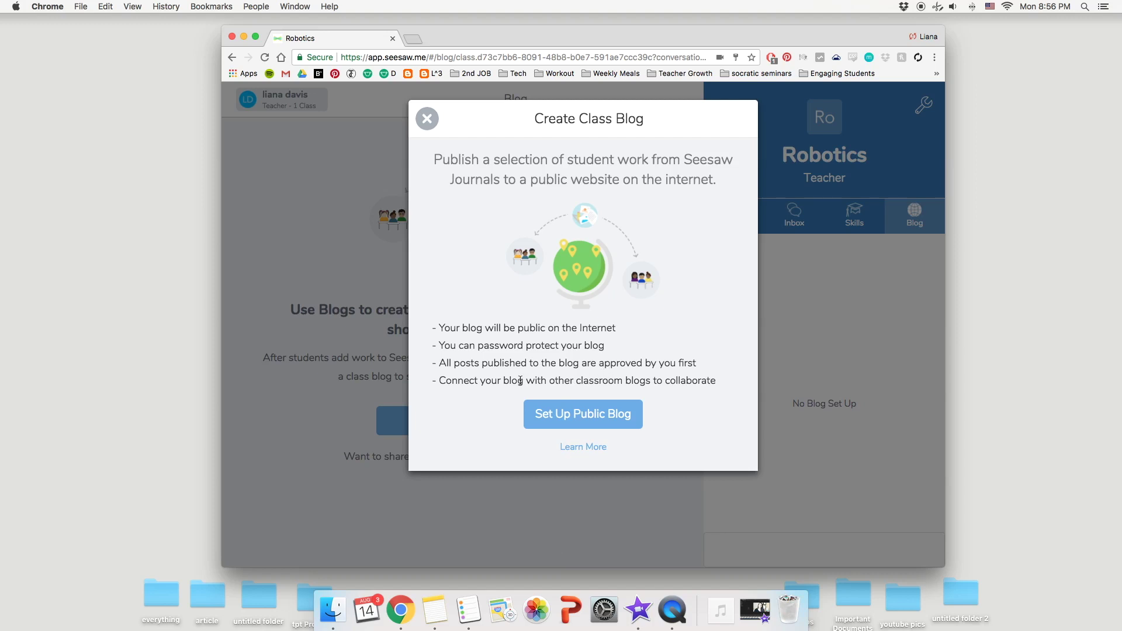
drag(485, 325, 623, 338)
click(582, 363)
click(585, 416)
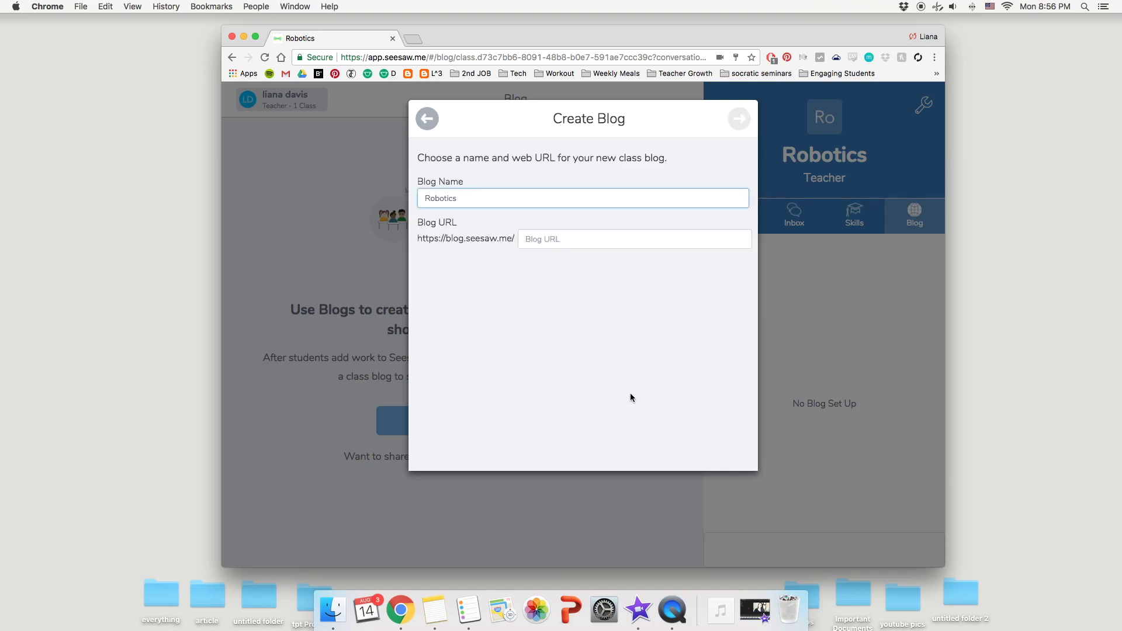
Try password protection in Blog Settings, cancel it, and exit the 'Funky Robotics' blog setup
key(Return)
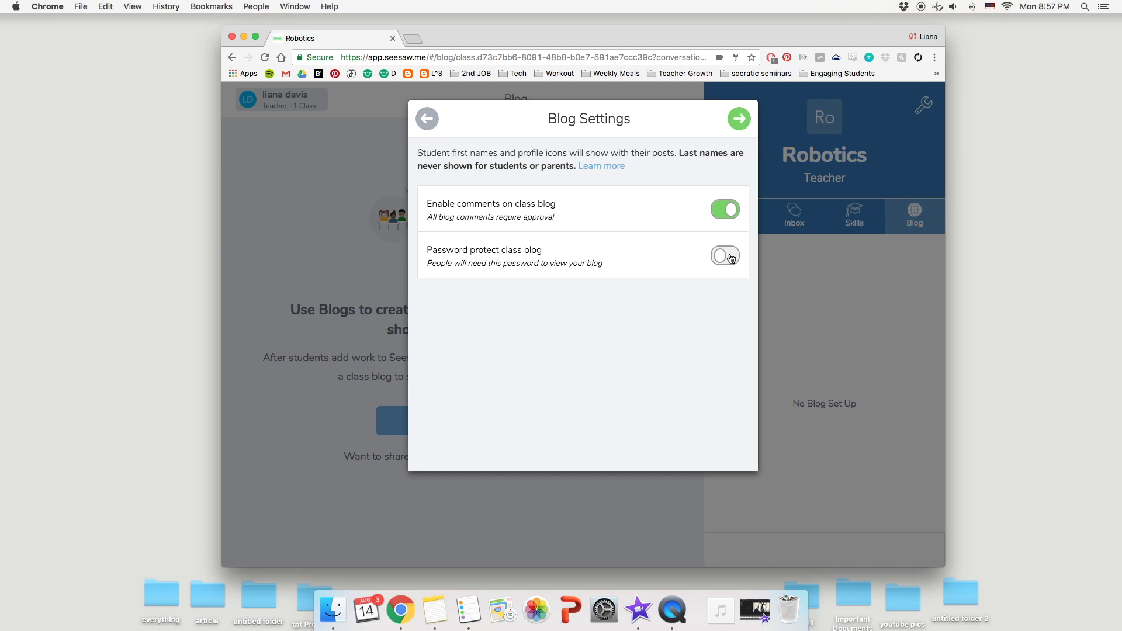
click(727, 256)
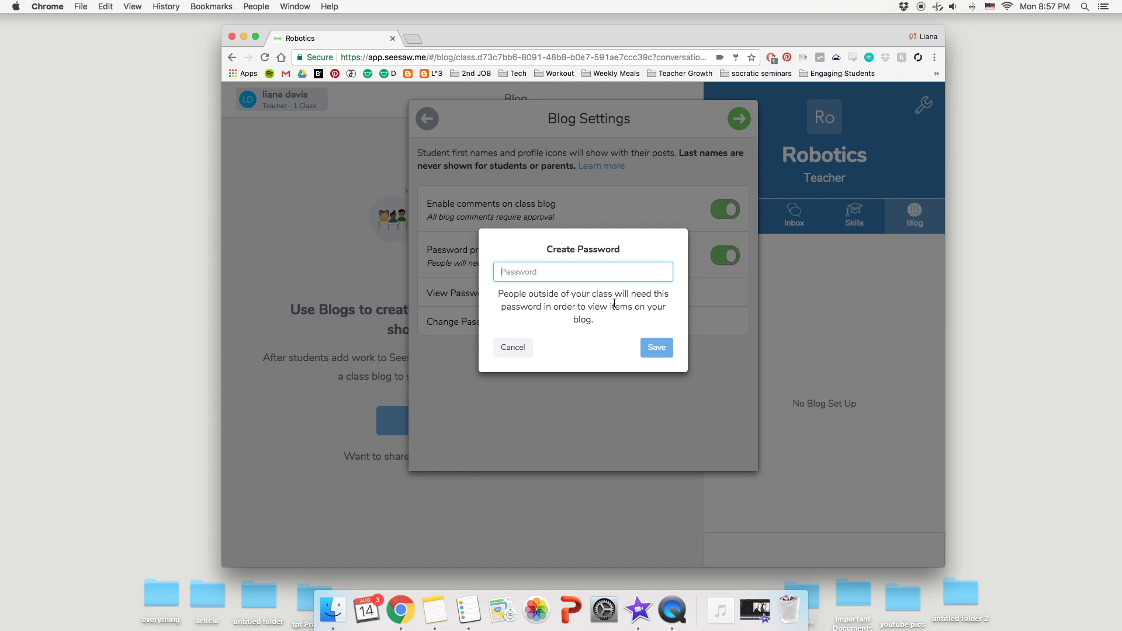
click(512, 348)
click(427, 118)
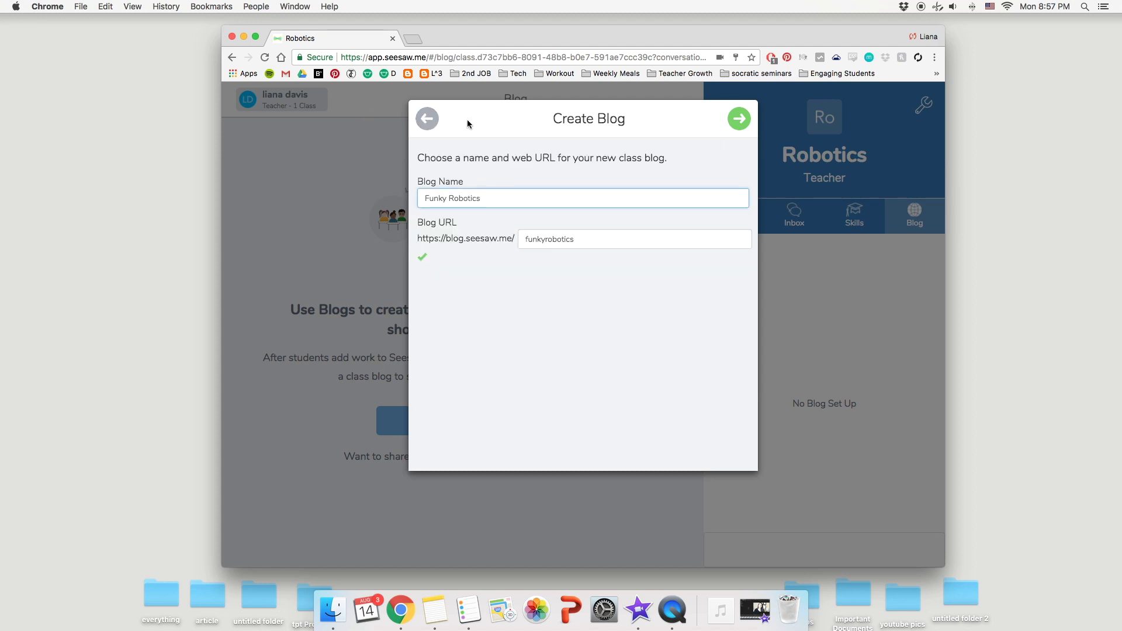
click(427, 118)
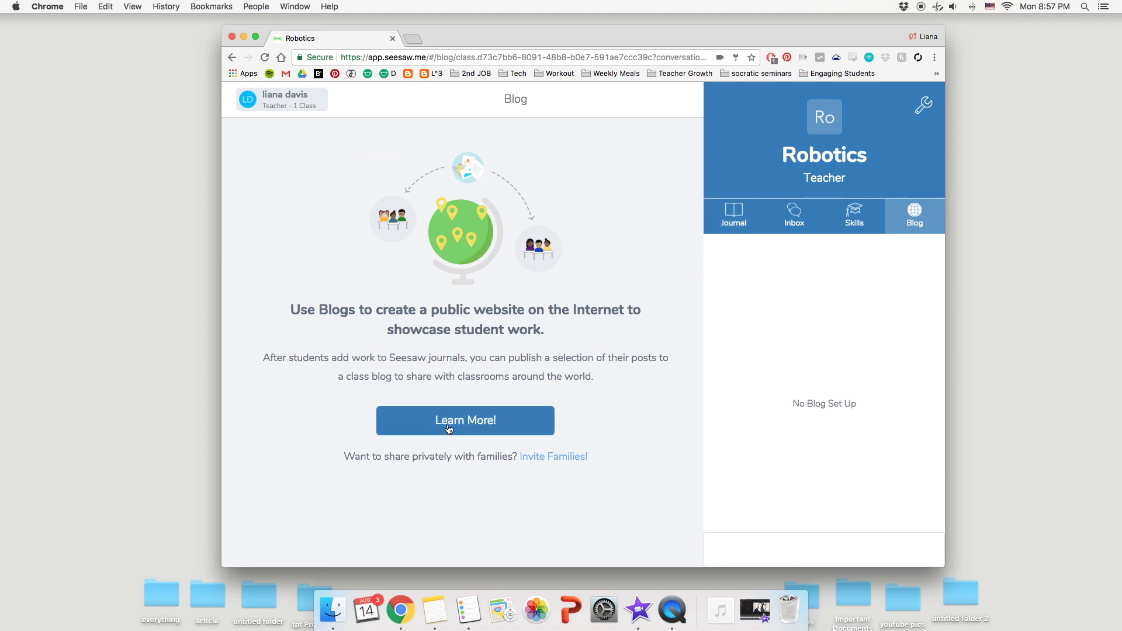
Open and close the class list, then return to the Robotics Journal tab
click(320, 98)
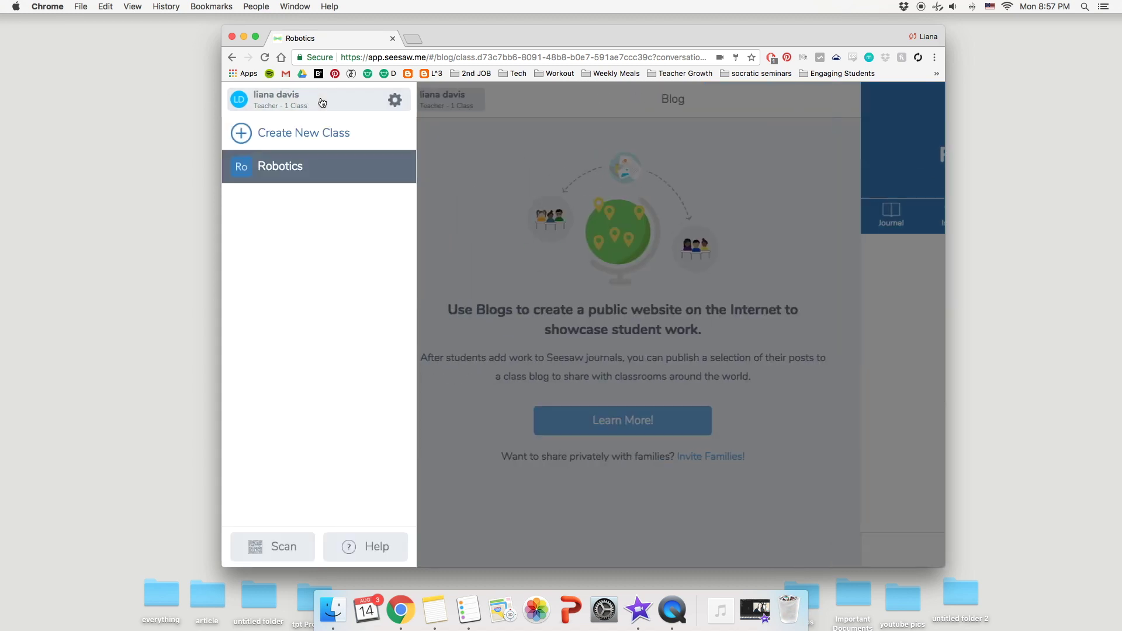
click(552, 284)
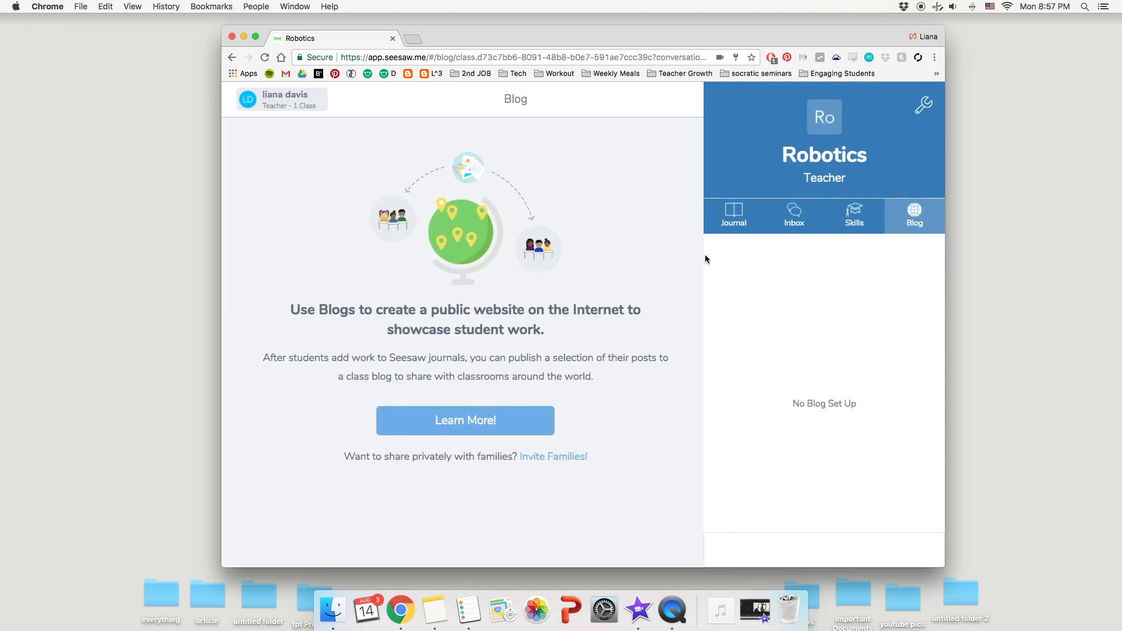
click(742, 225)
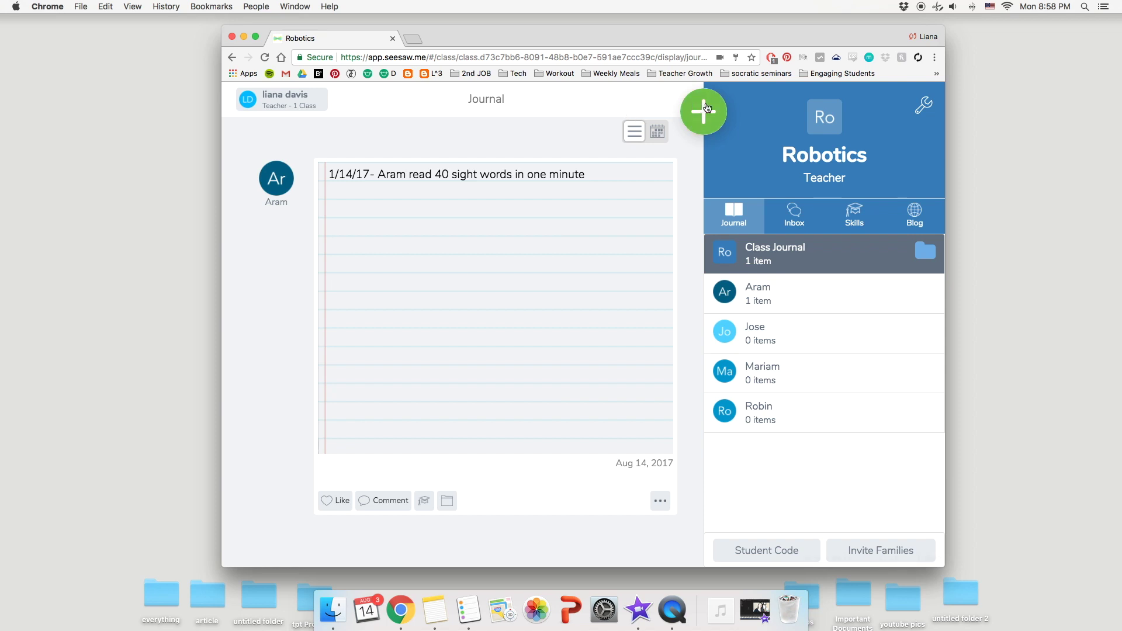
click(283, 100)
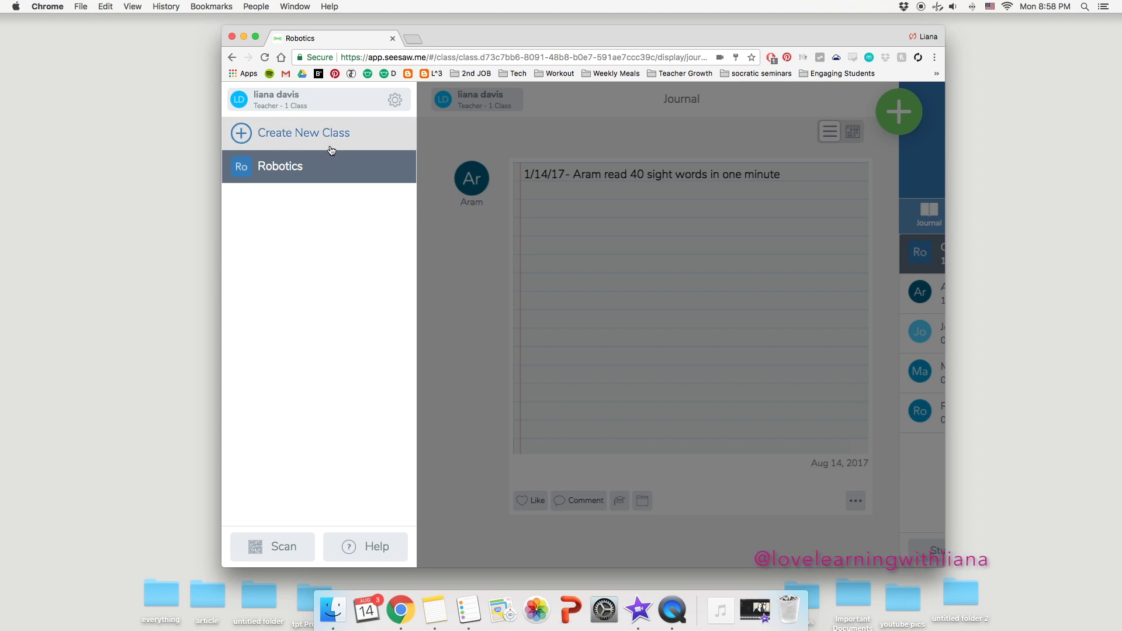
click(707, 113)
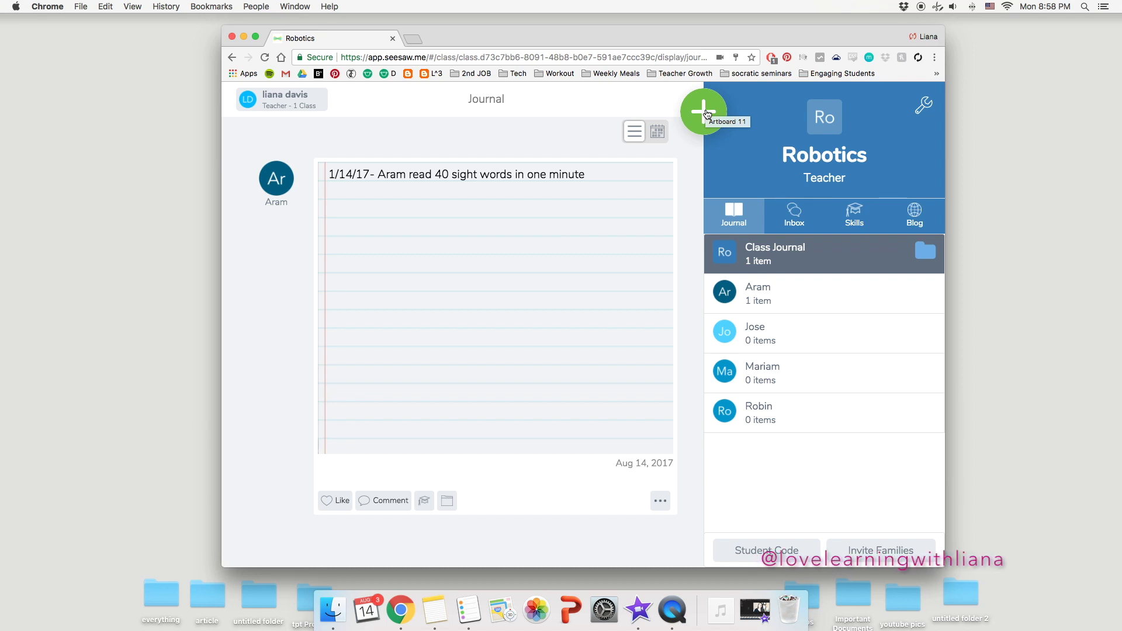
click(707, 113)
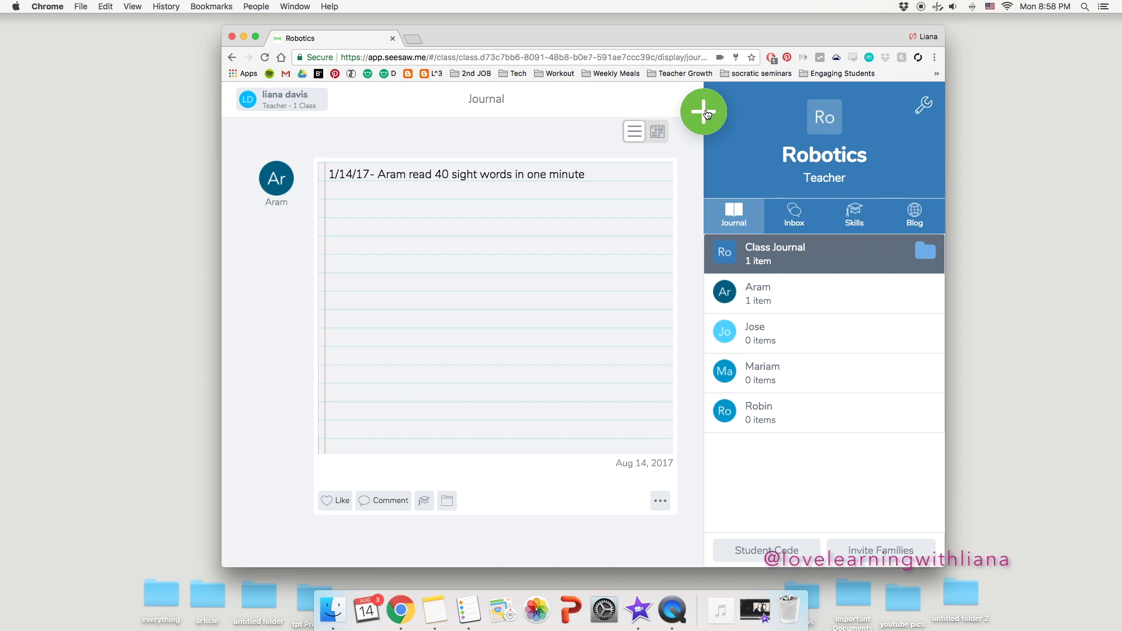